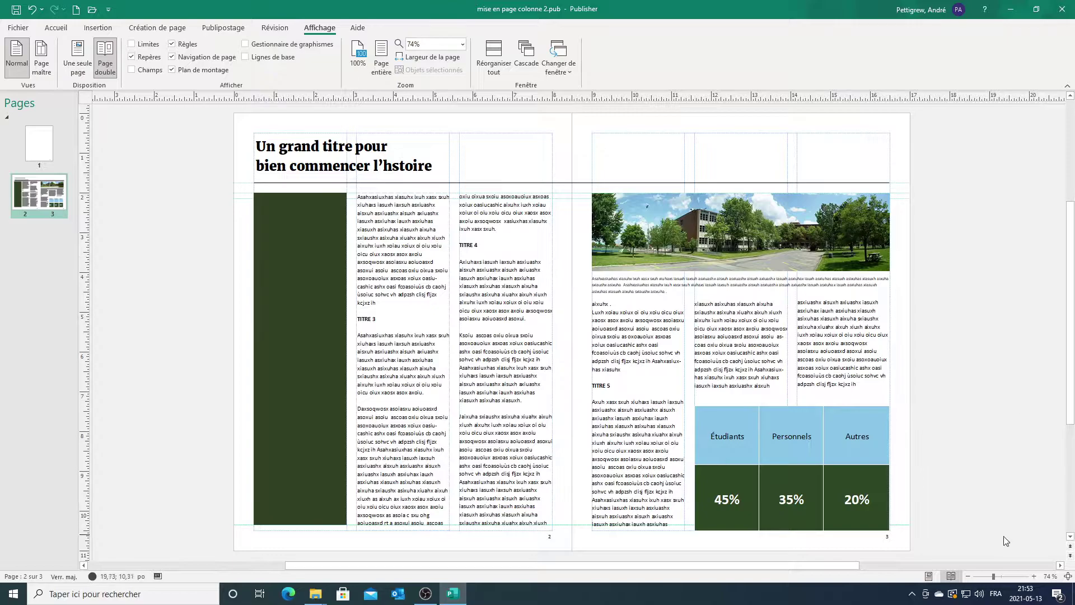
Step: Compare the tops of the two body text boxes on page 2 with the green block and the horizontal guide
click(988, 576)
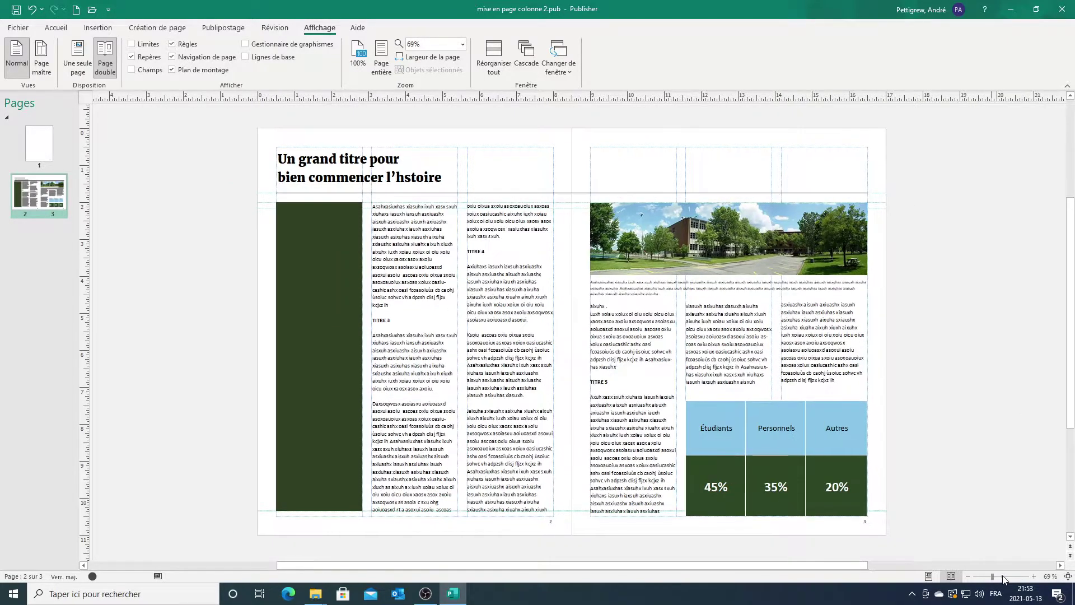
click(1004, 577)
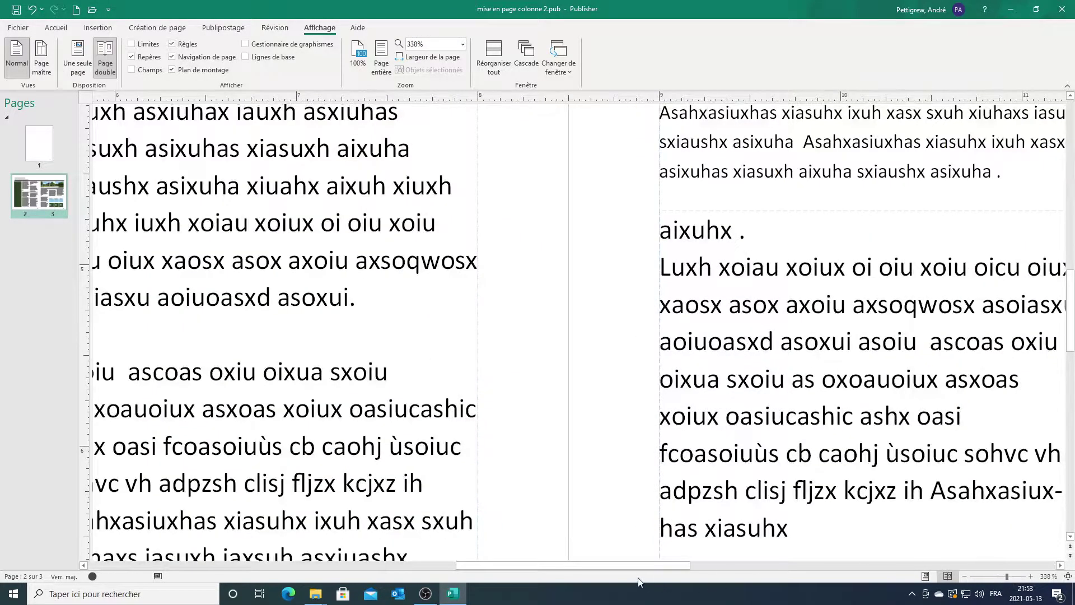
drag(626, 566, 449, 567)
scroll(535, 376, up, 5)
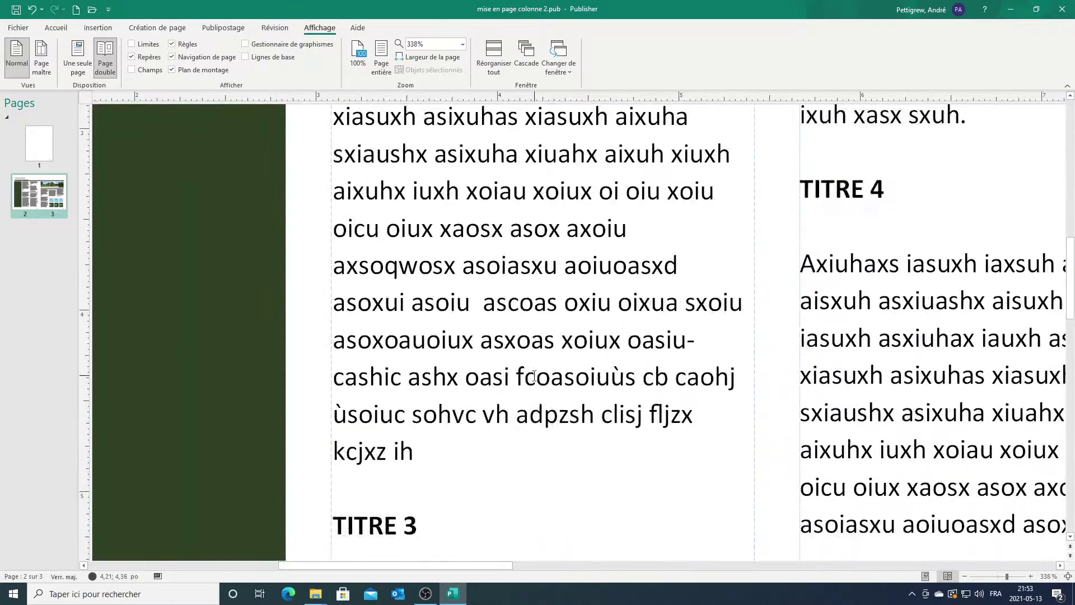
click(615, 278)
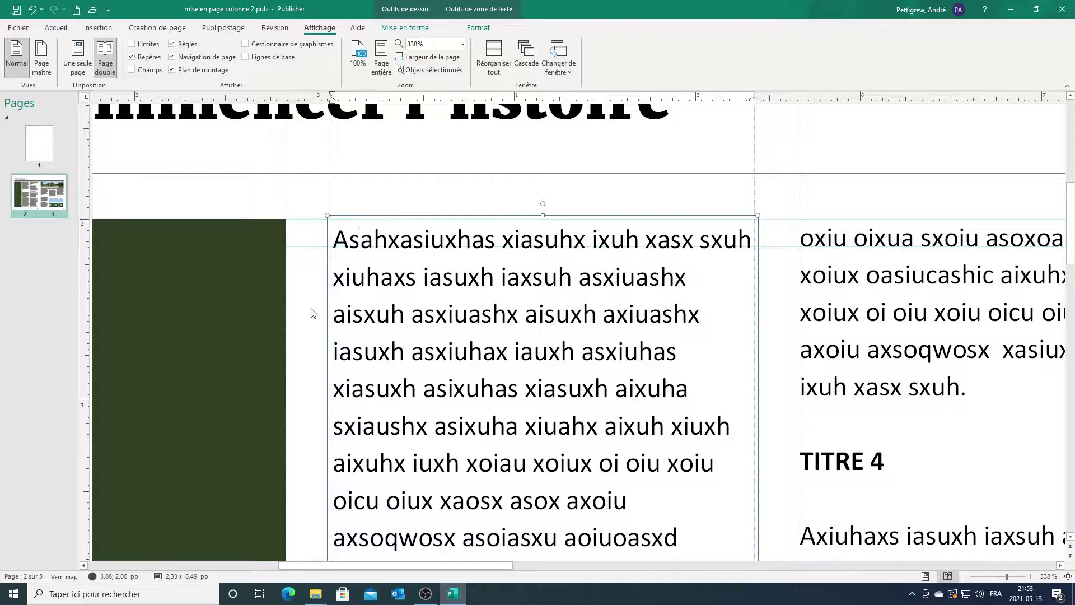
click(844, 269)
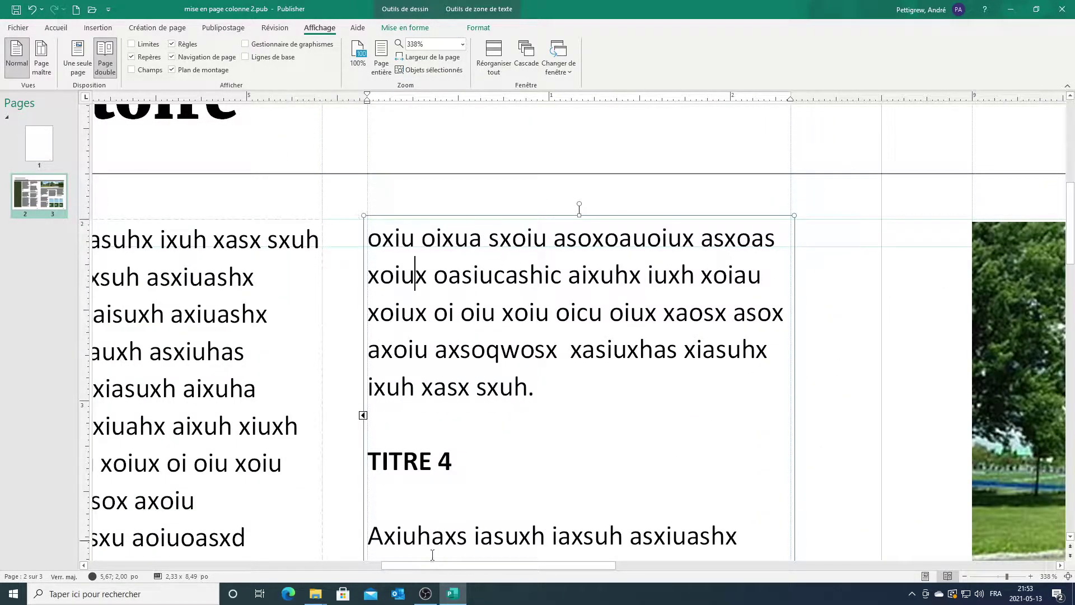
drag(445, 565, 370, 565)
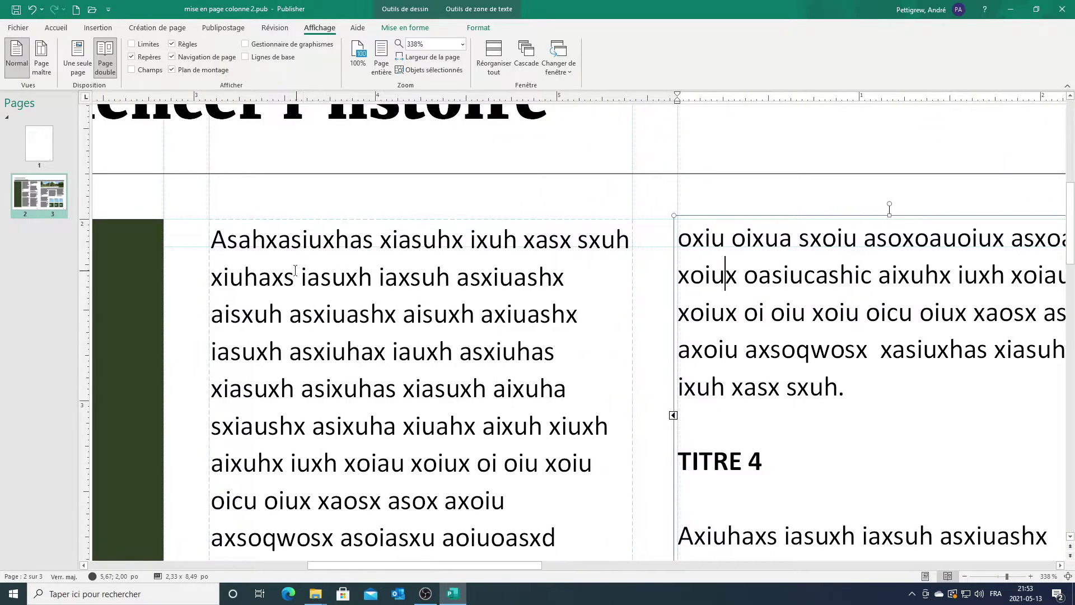
click(265, 241)
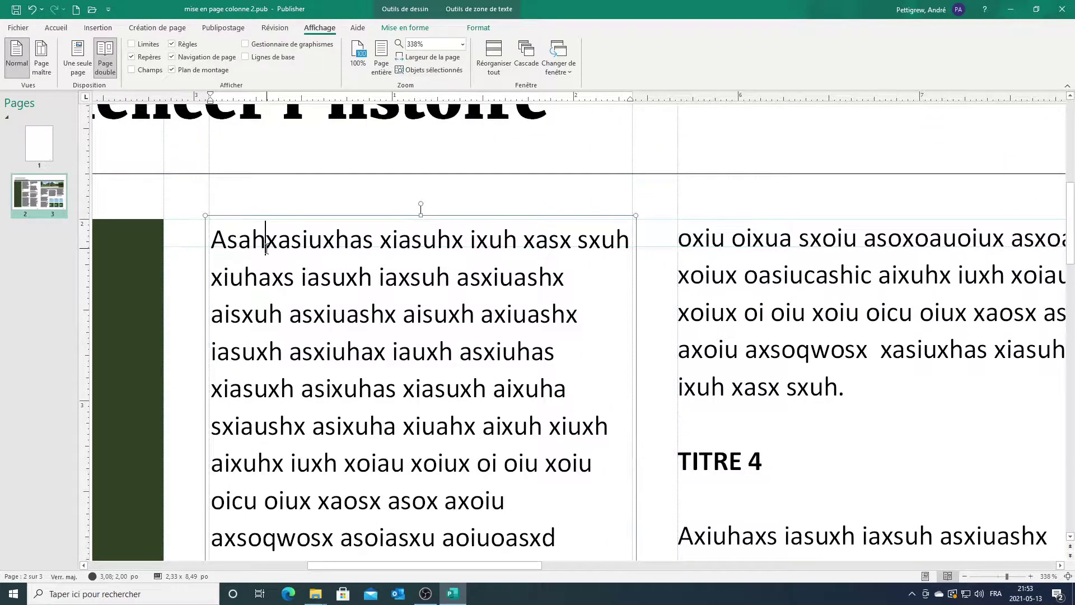
Step: Set the inner margins of the first body text box beside the green block to none (Aucunes)
click(263, 217)
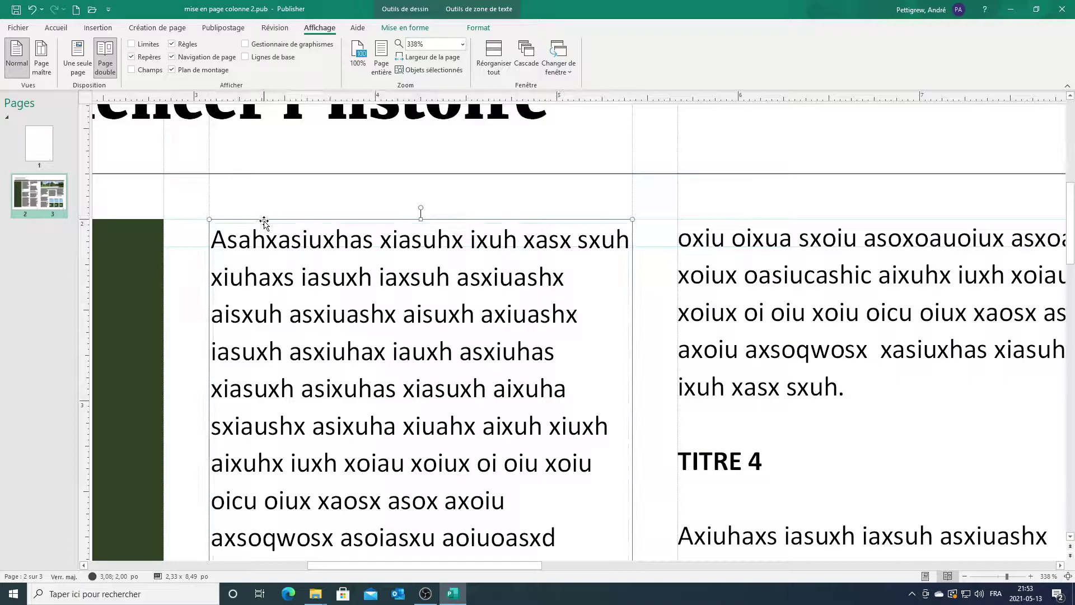
click(429, 29)
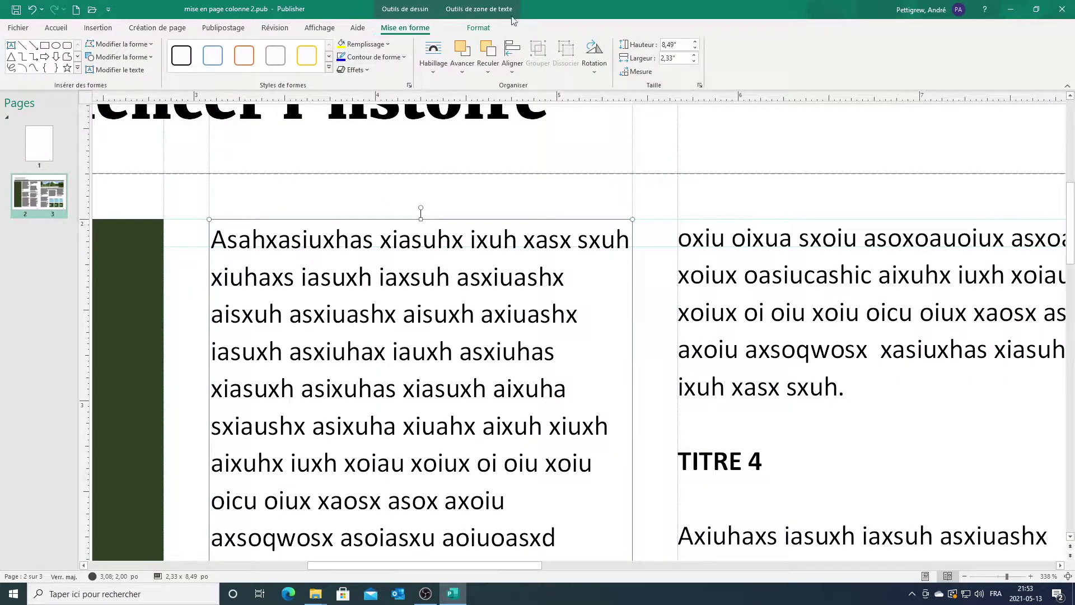
click(489, 28)
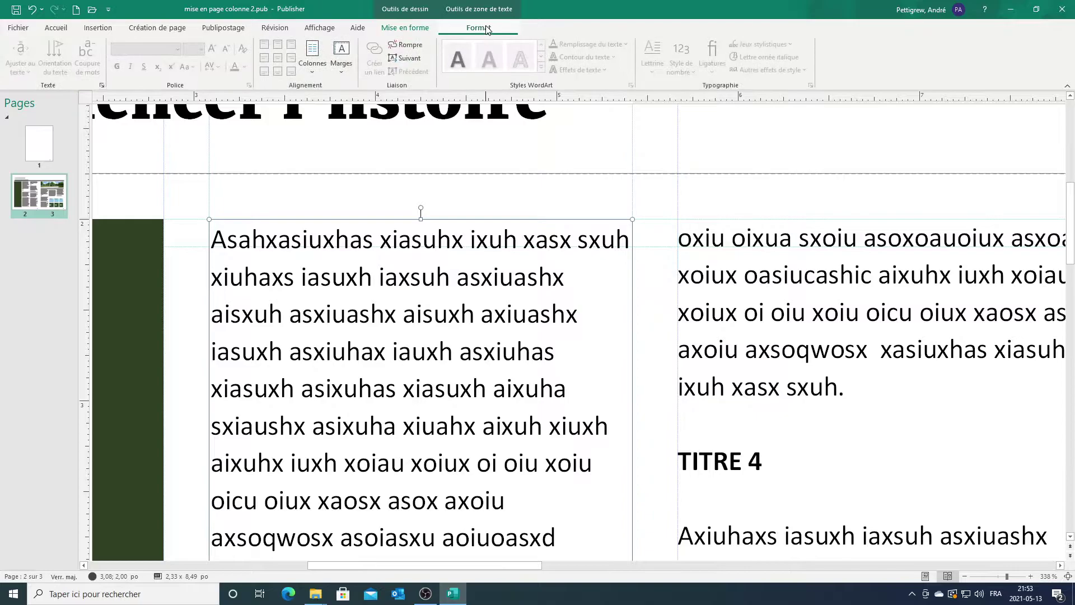
click(345, 72)
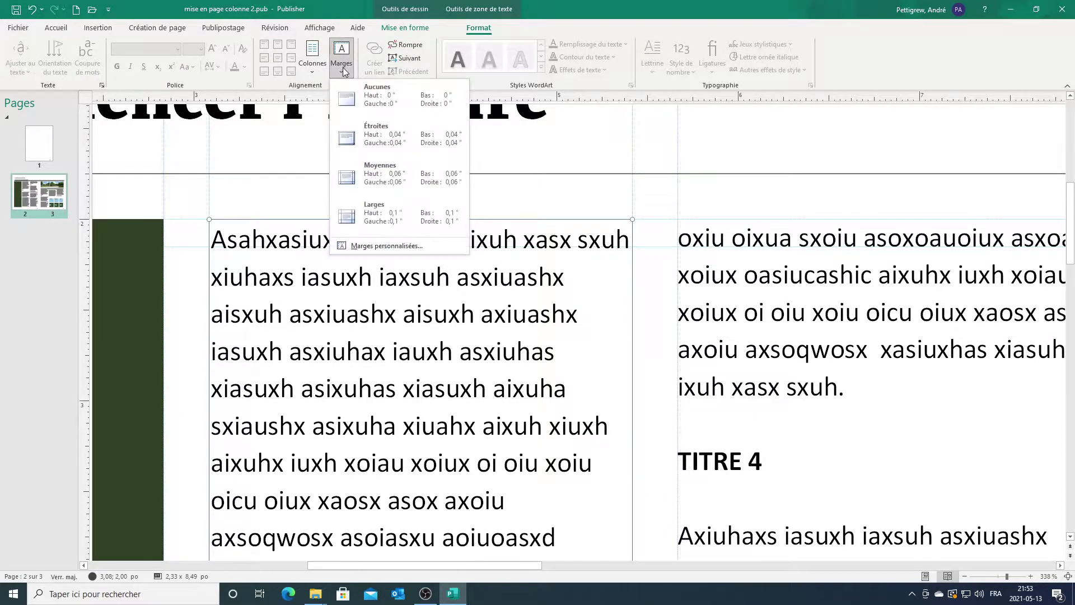
click(382, 103)
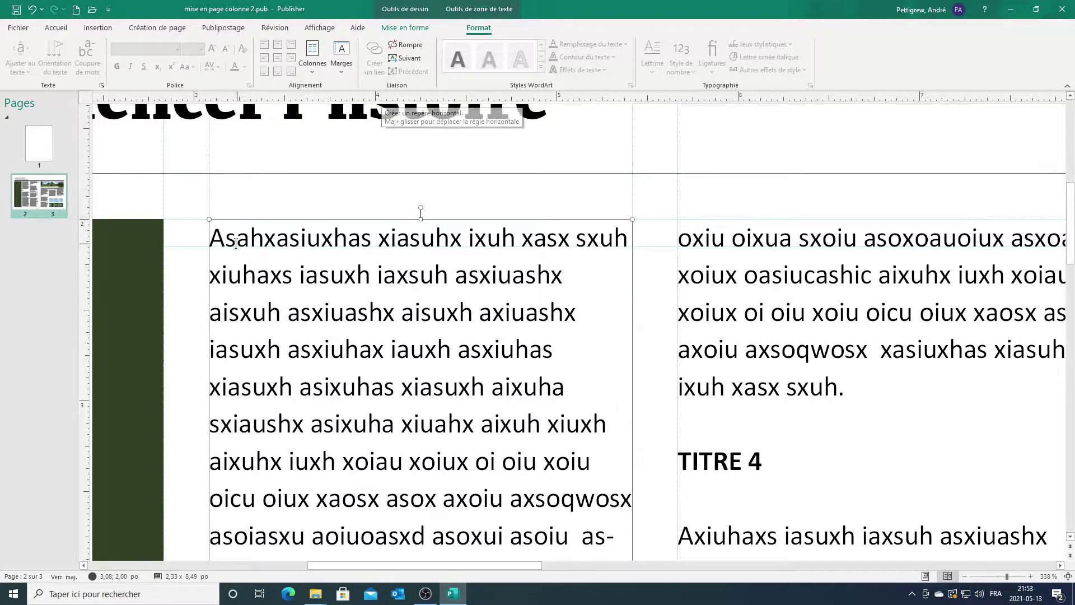
click(223, 211)
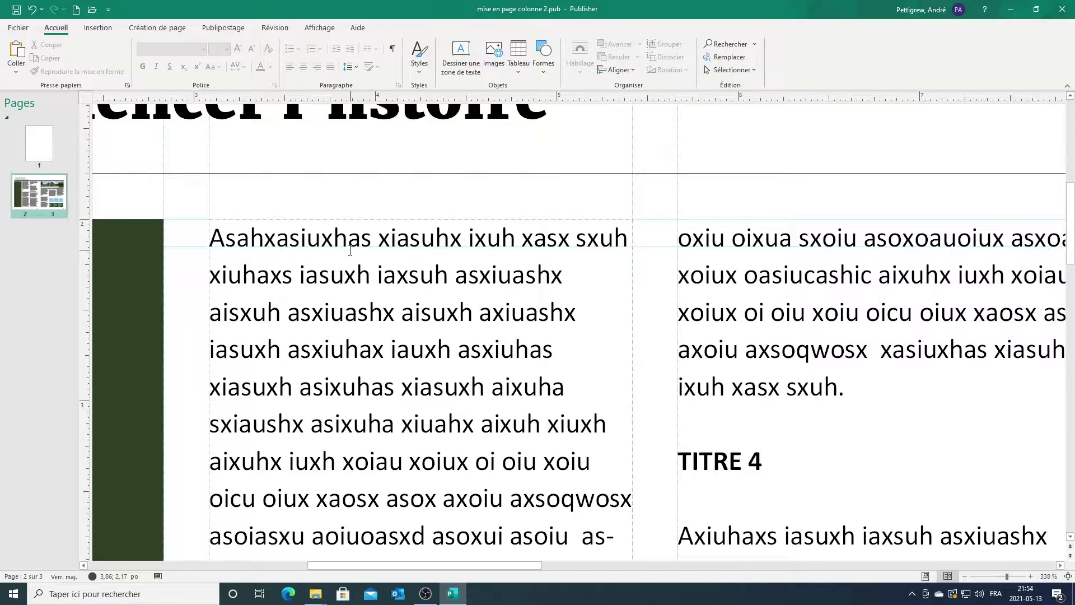
Step: Check how both body text columns and the green block on page 2 line up with the layout guides
click(449, 250)
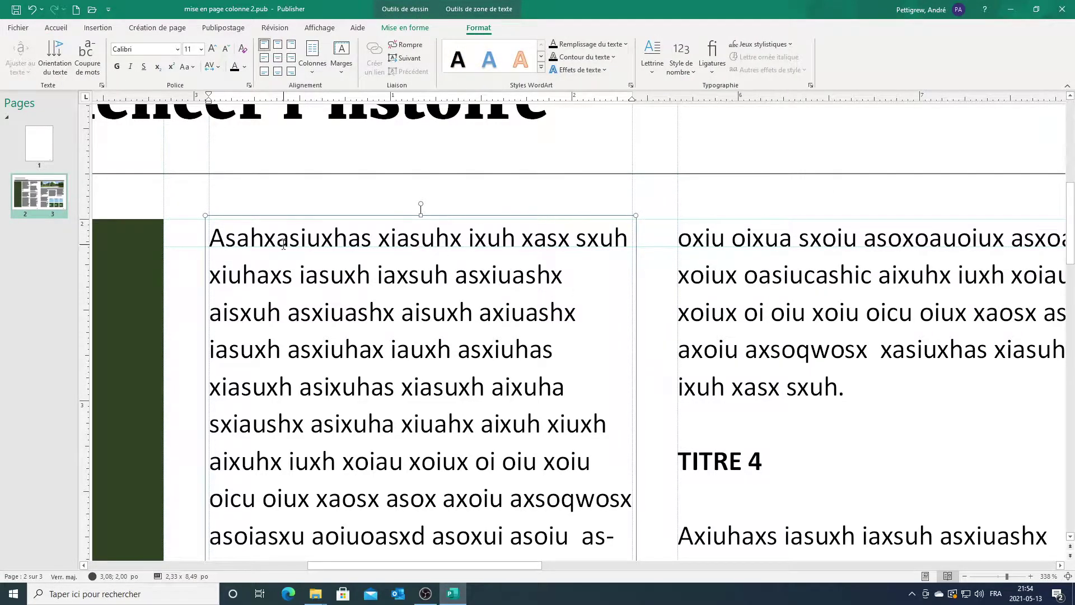
click(517, 204)
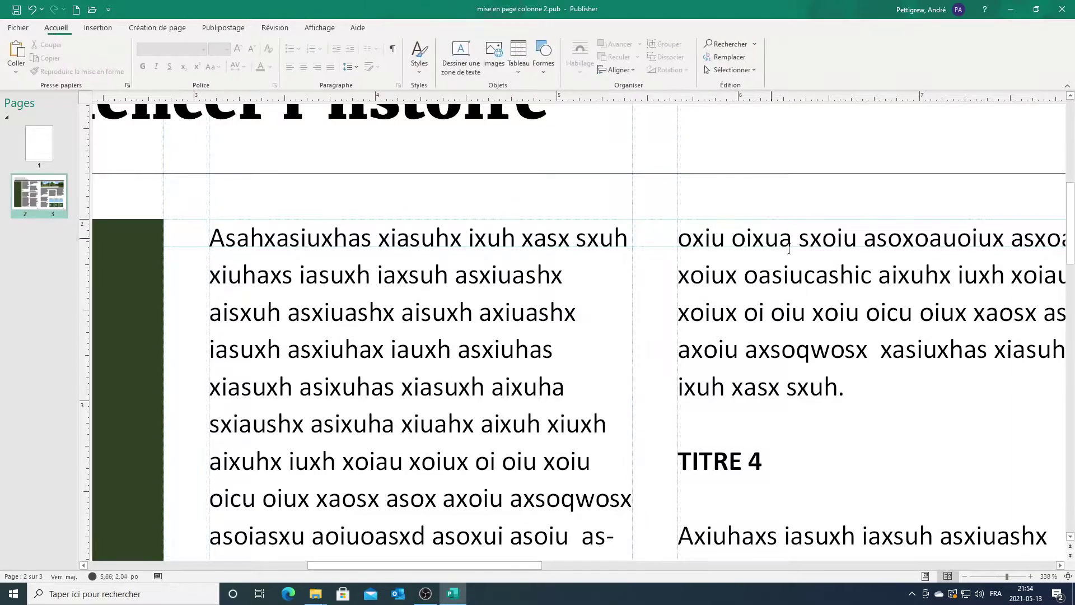
click(297, 272)
click(739, 312)
key(Caps_Lock)
click(369, 566)
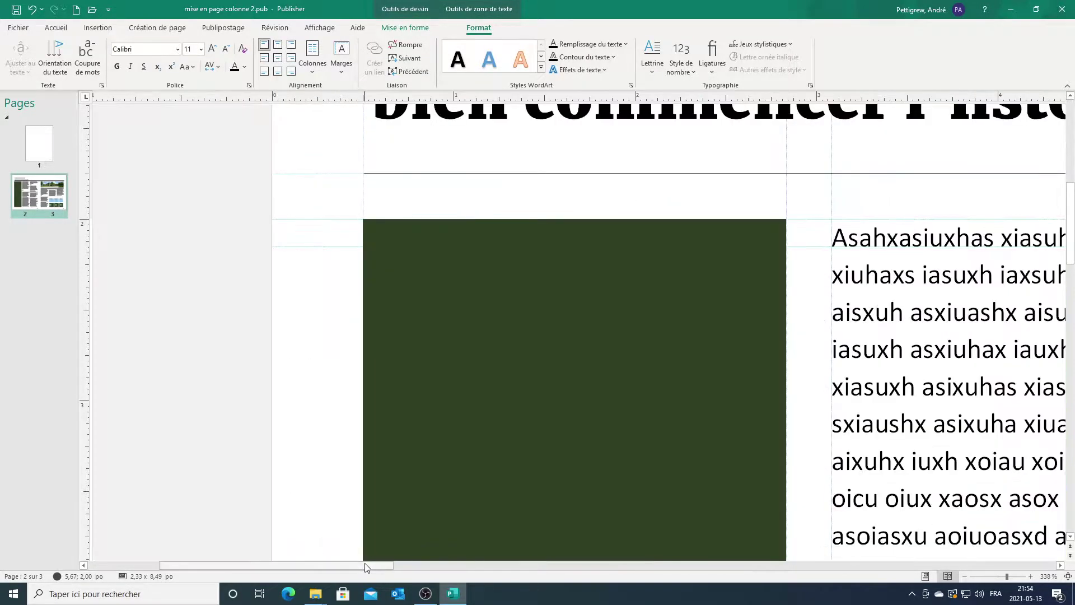
key(Caps_Lock)
click(723, 237)
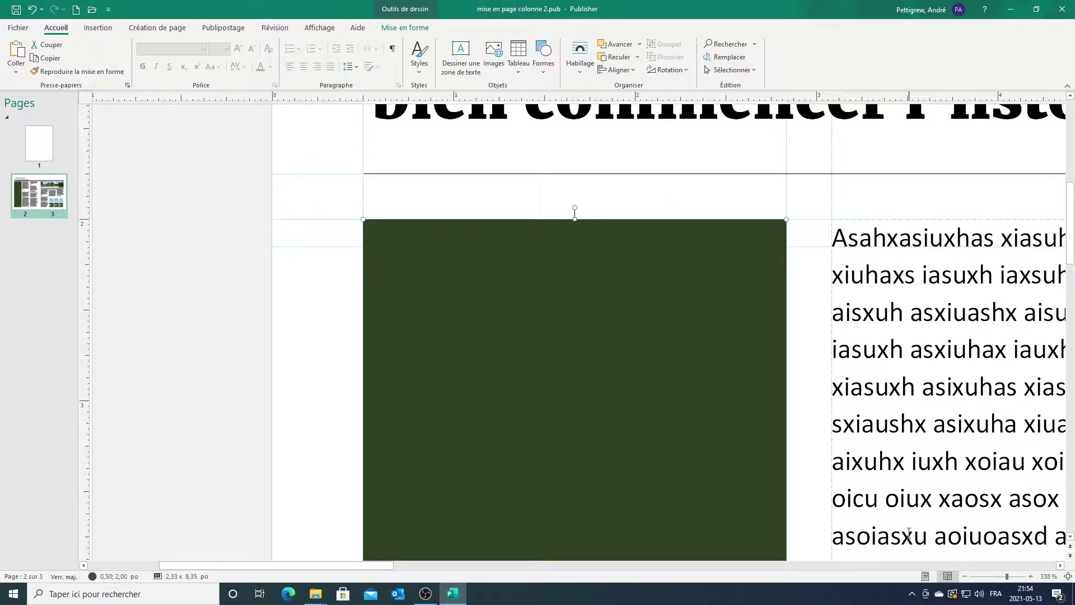
drag(384, 565, 548, 523)
click(539, 251)
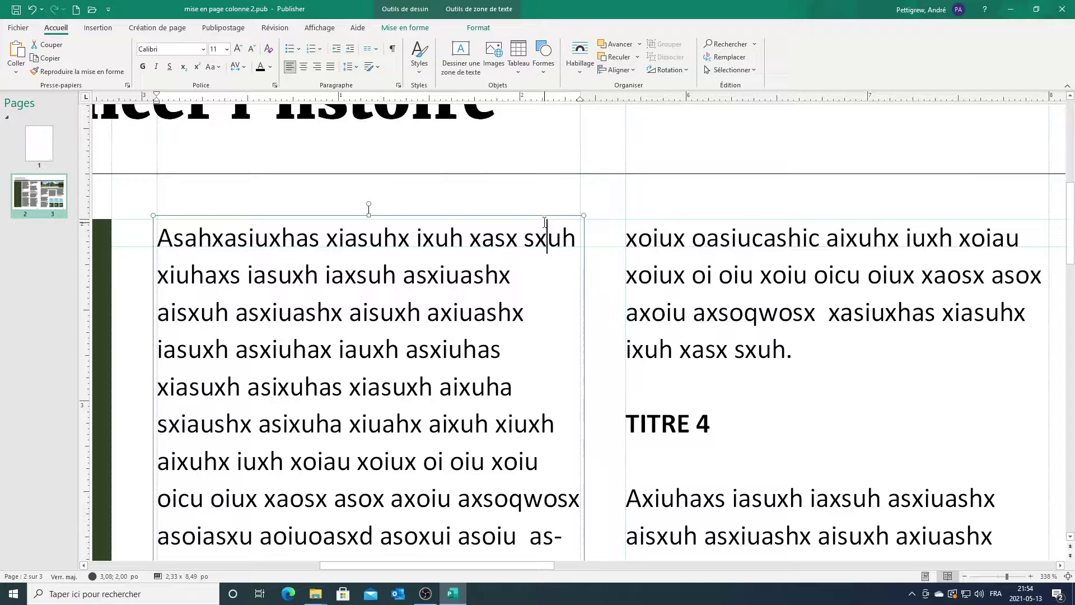
click(684, 239)
click(674, 222)
click(146, 206)
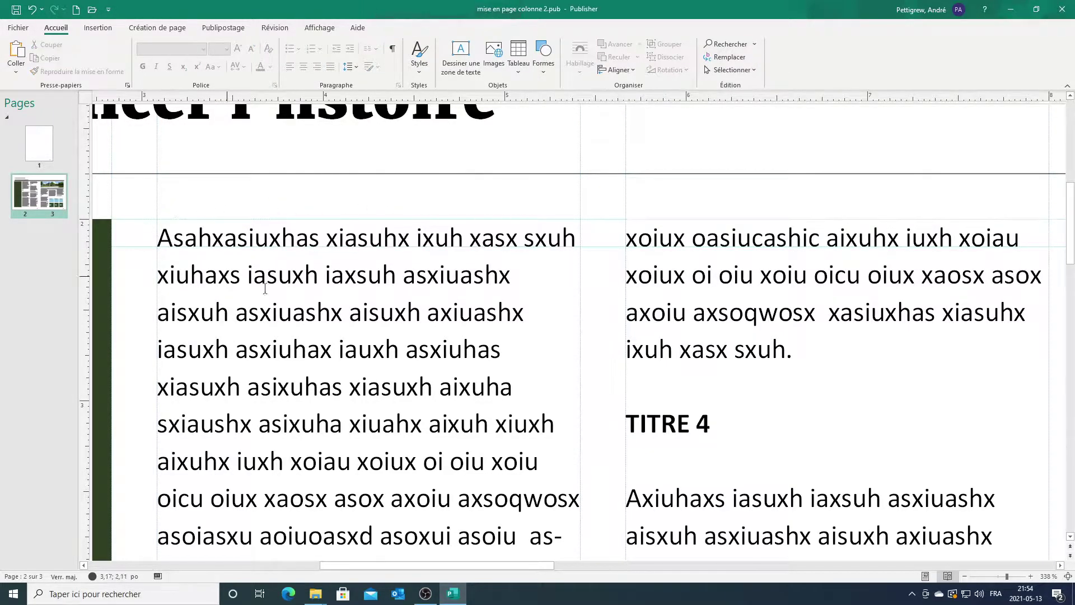
Step: Examine the bottom of the spread, comparing where the text columns end on pages 2 and 3
scroll(671, 299, down, 5)
scroll(670, 299, down, 5)
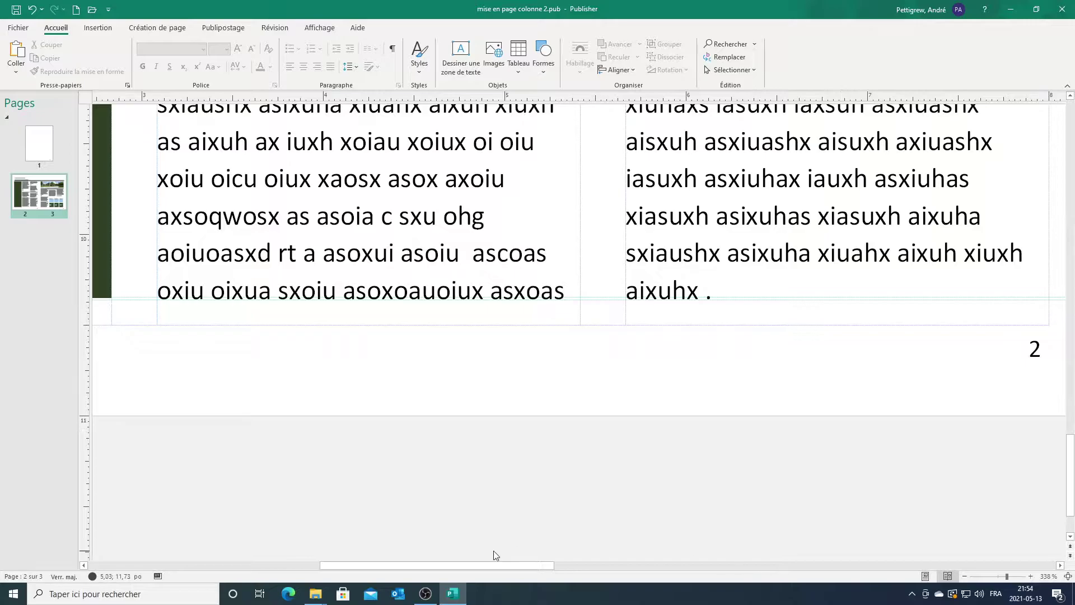
drag(500, 565, 635, 564)
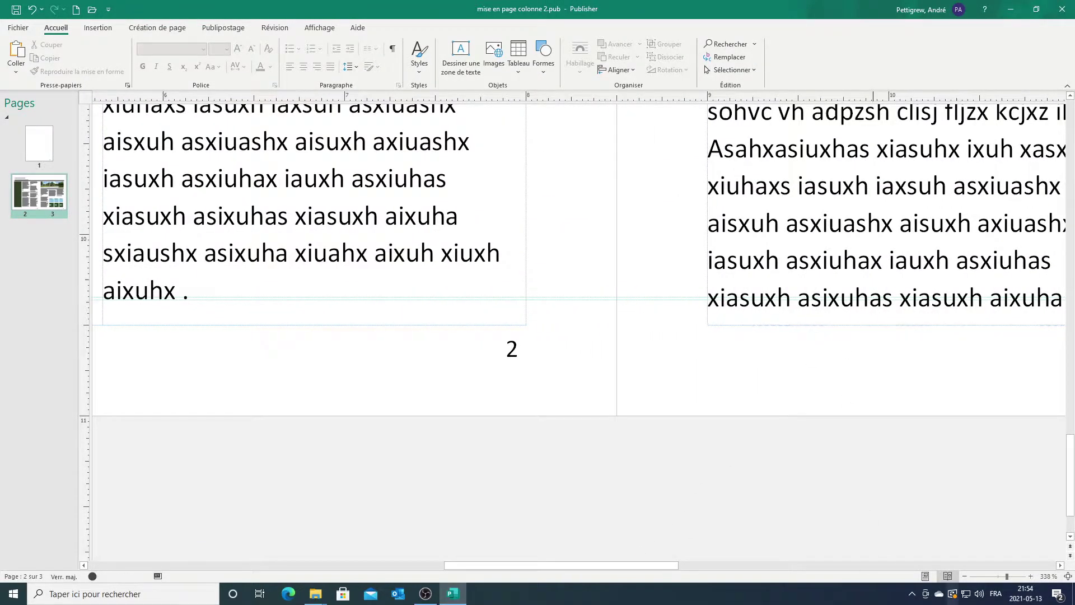
click(992, 577)
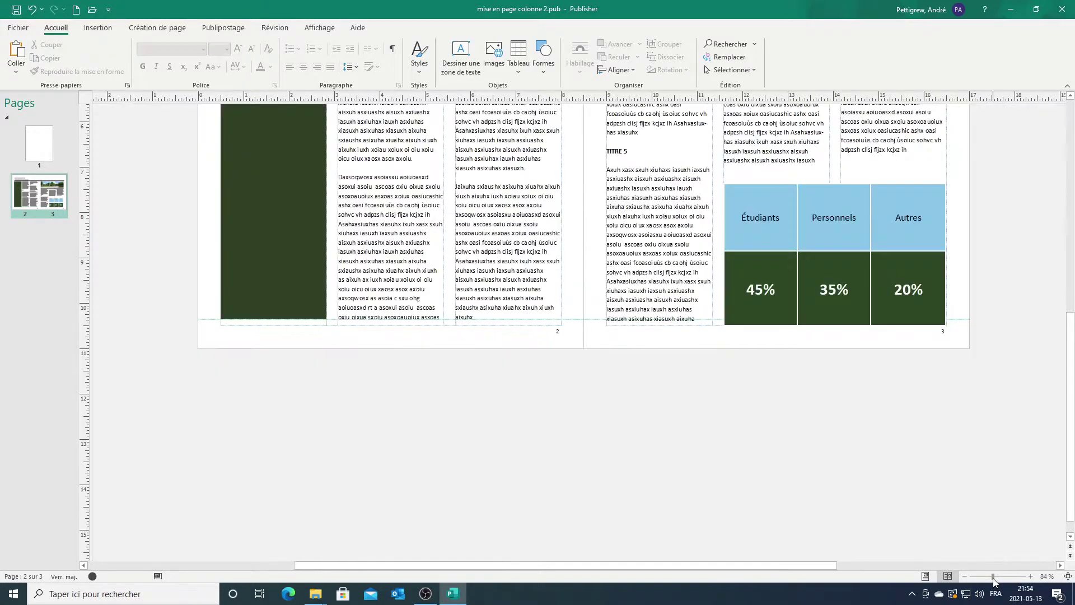
scroll(686, 375, up, 1)
scroll(689, 394, up, 1)
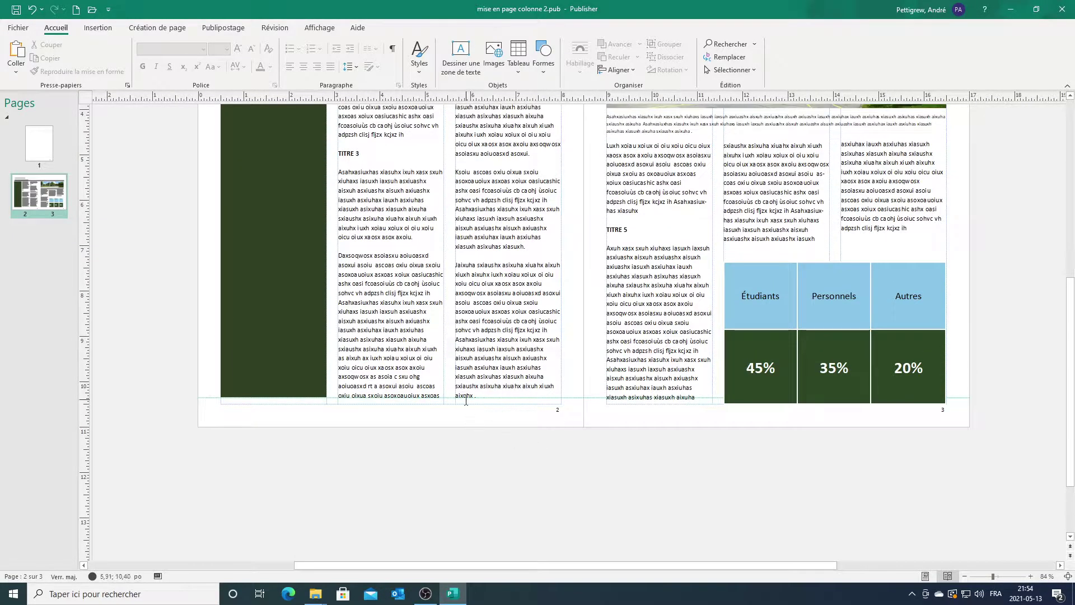
scroll(618, 392, up, 1)
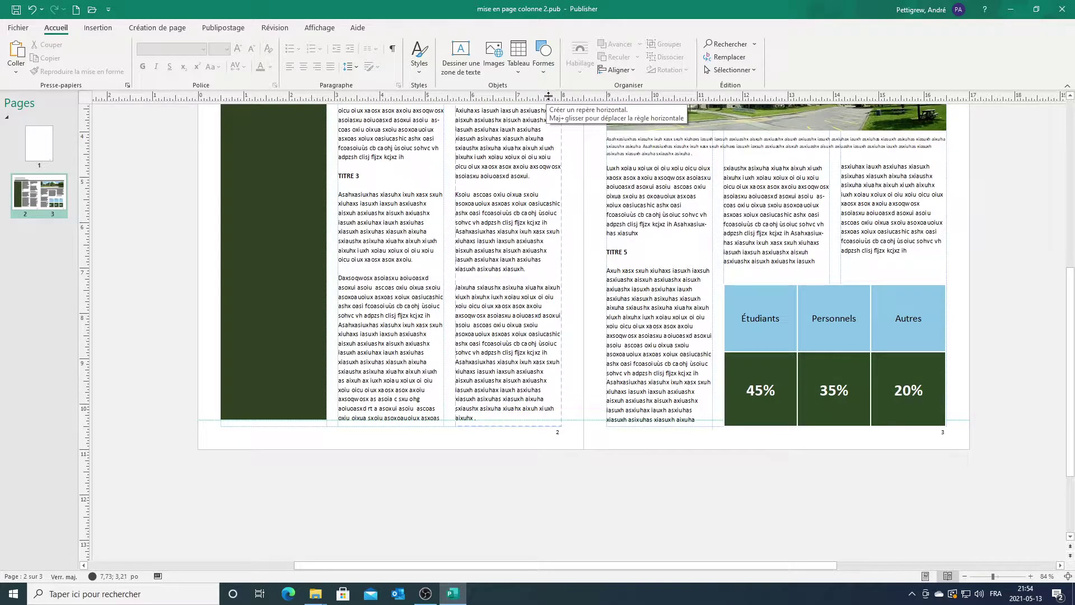
Step: Add a horizontal guide across the spread at about 4.81 in, level with the first body text line on page 3
drag(549, 95, 549, 95)
drag(542, 161, 538, 169)
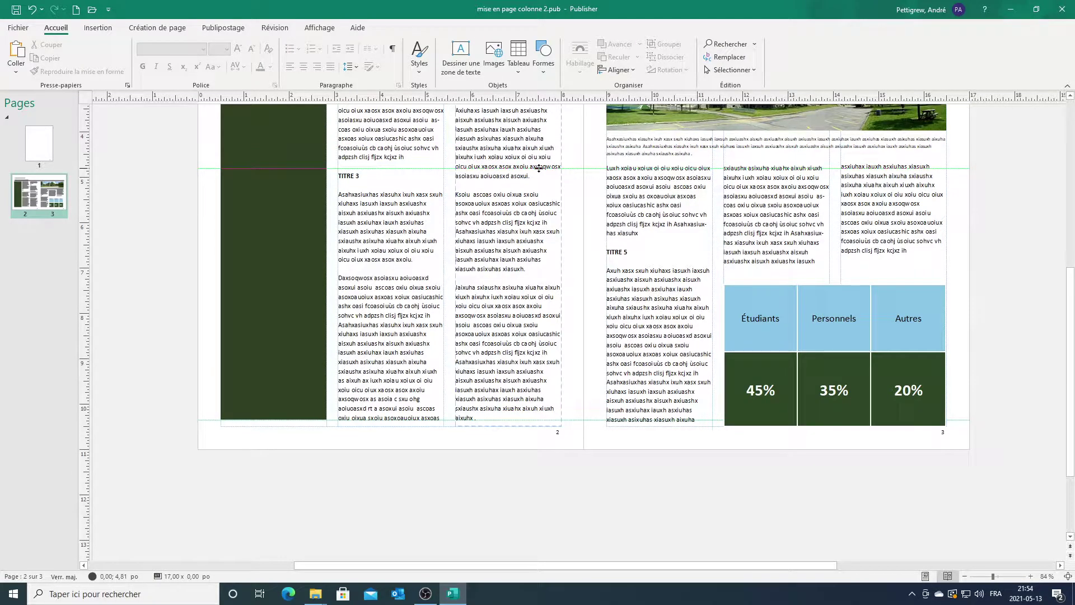
drag(538, 168, 539, 168)
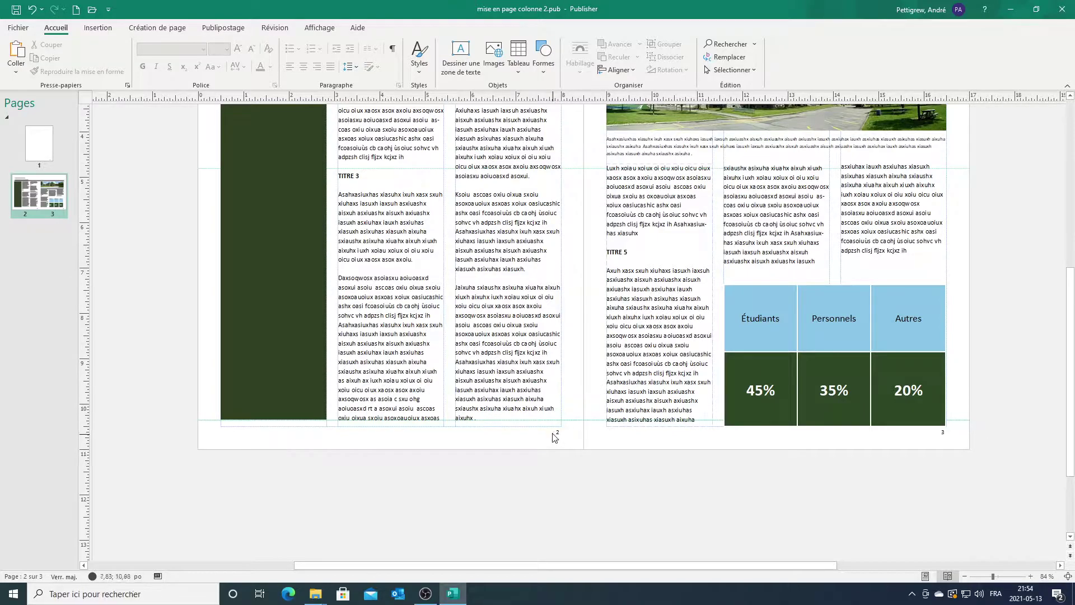
Step: Fine-tune the new horizontal guide slightly downward against the first line of page 3's first text column
click(1017, 581)
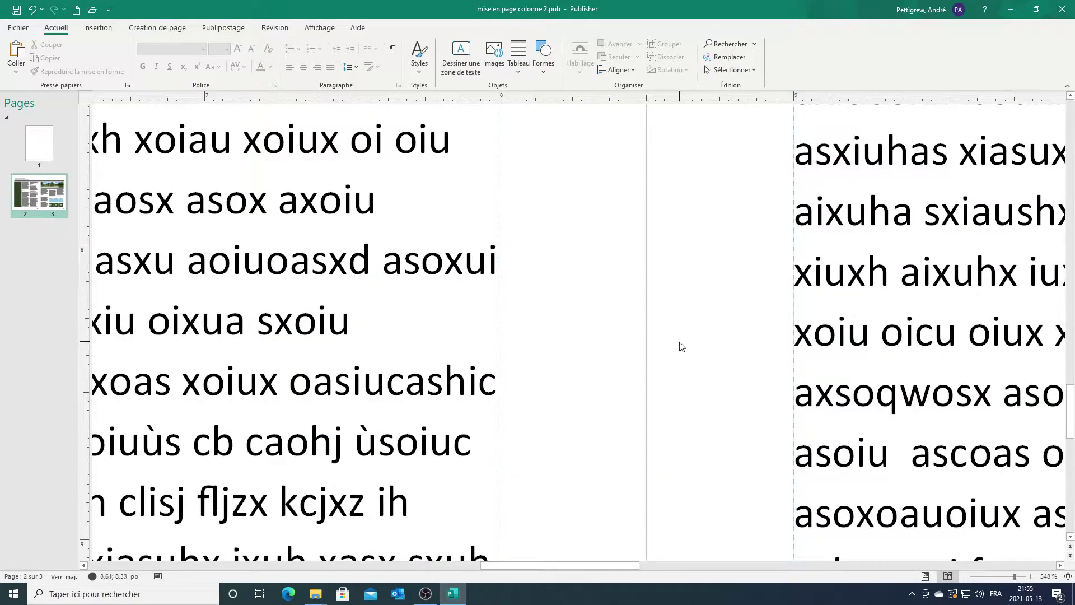
scroll(678, 356, down, 5)
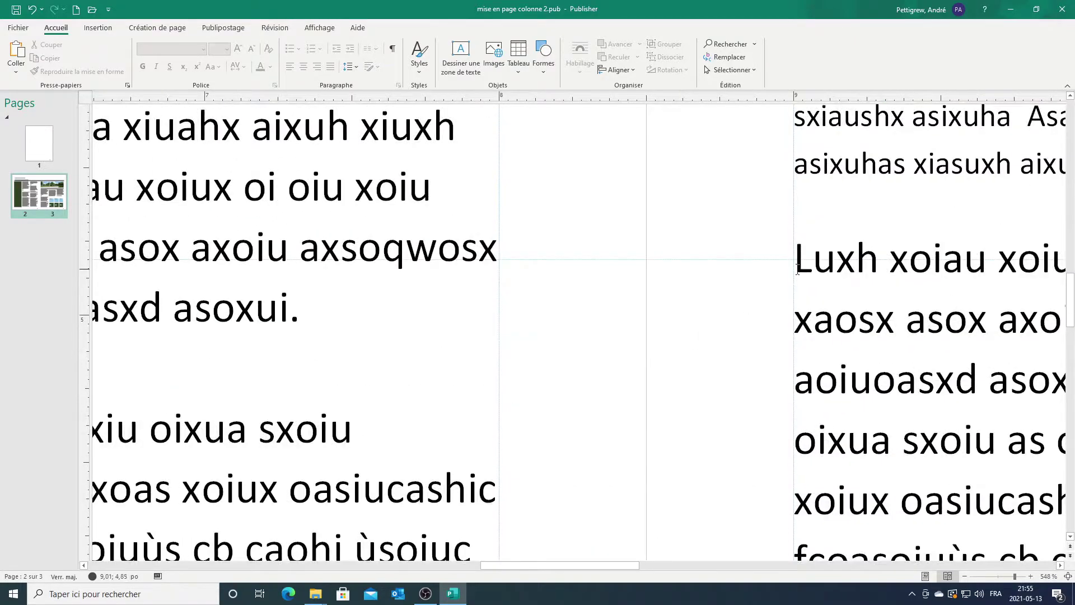
drag(514, 261, 514, 262)
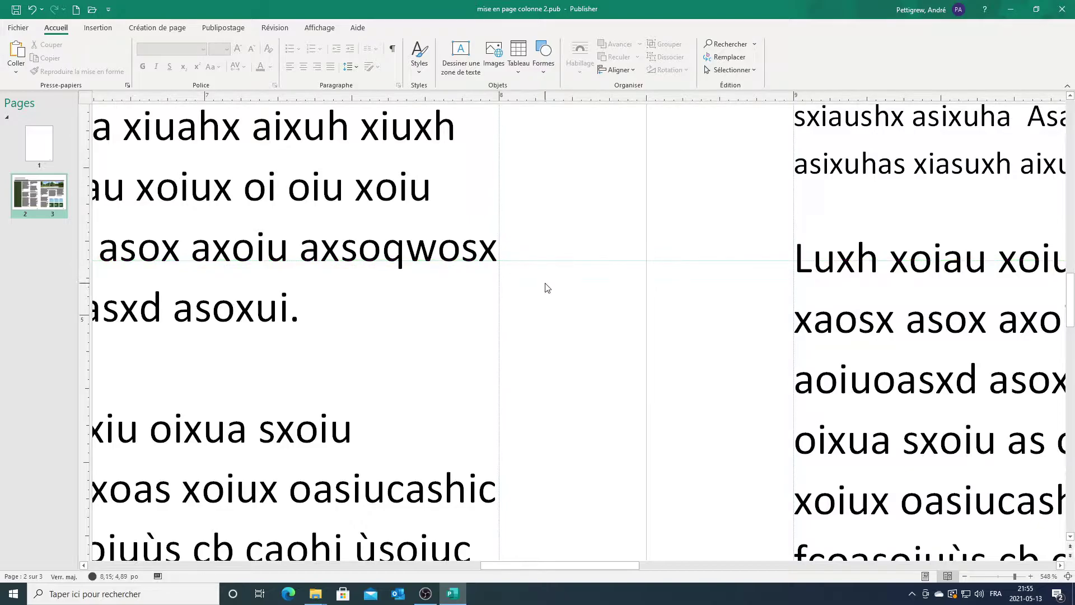
scroll(630, 552, down, 20)
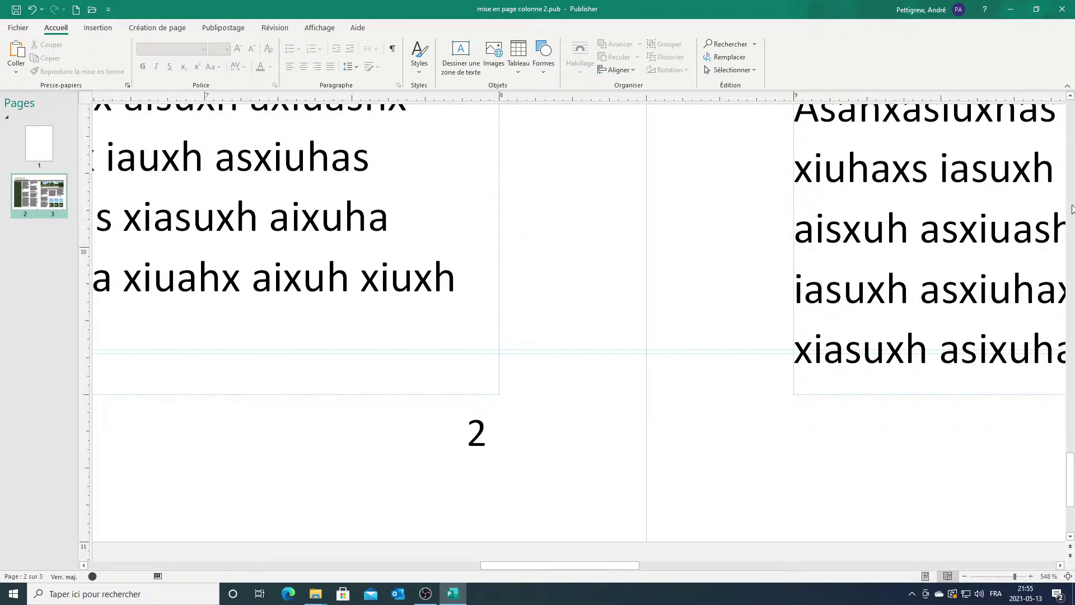
drag(1070, 464, 1070, 278)
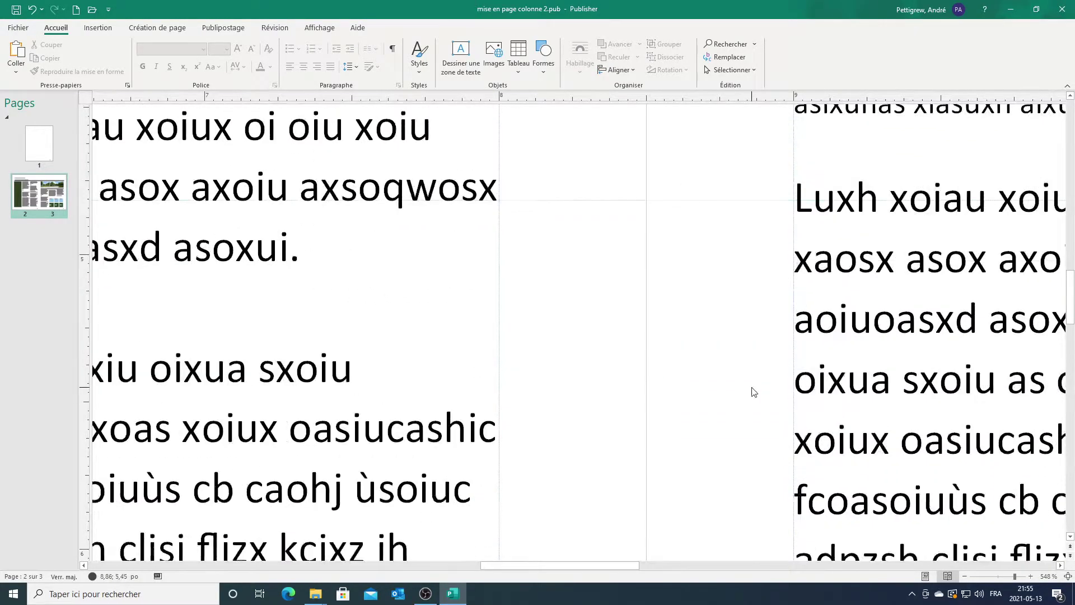
Step: Compare where the first lines of page 3's second and third text columns sit against the horizontal guide
scroll(753, 391, up, 3)
drag(593, 566, 798, 565)
click(239, 415)
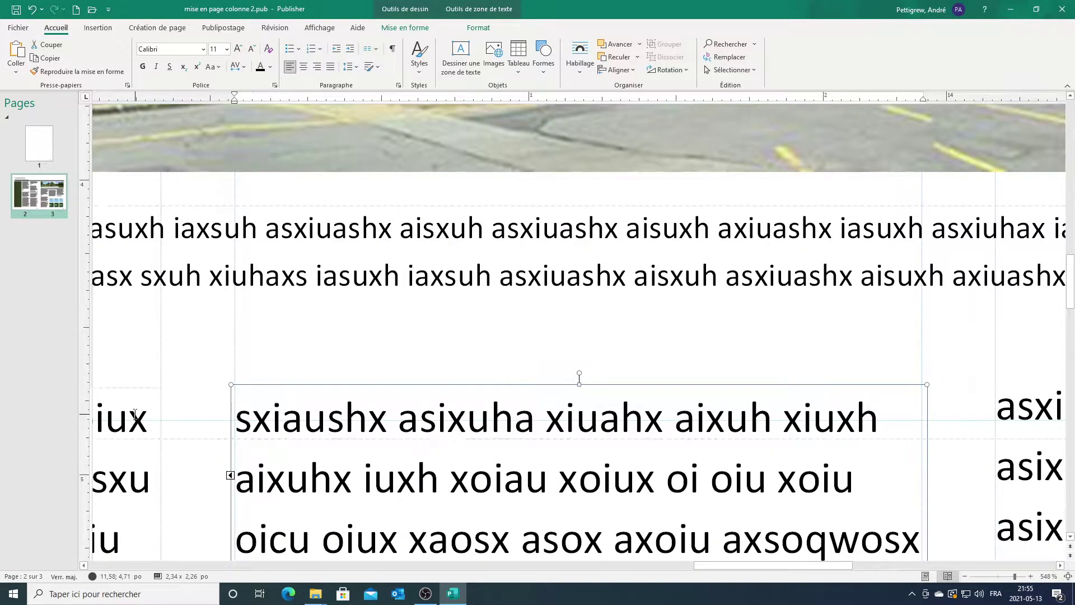
key(F9)
key(F9)
click(1020, 407)
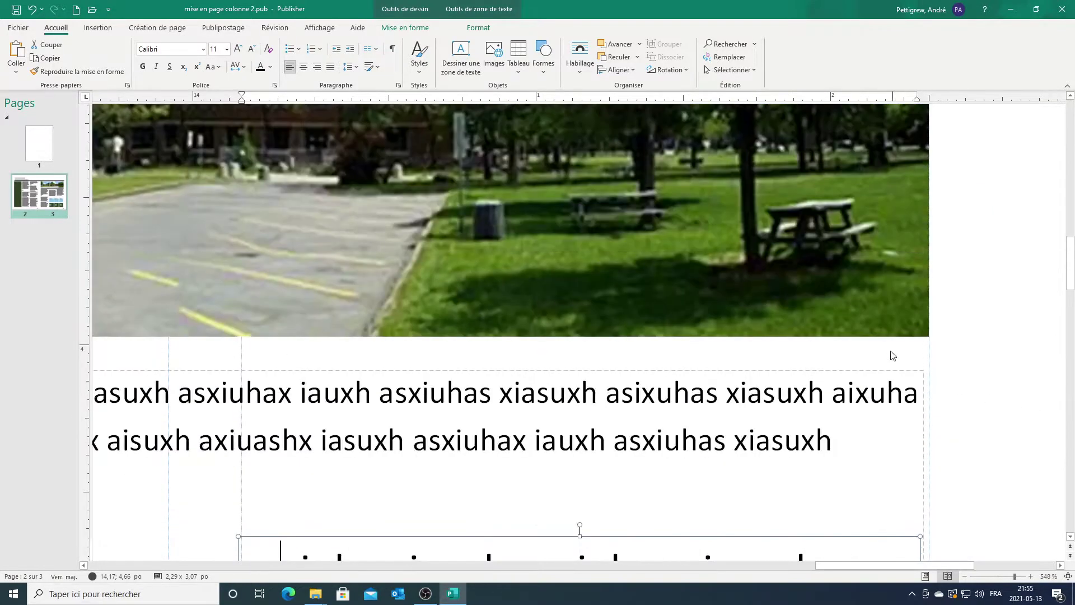
scroll(859, 367, down, 2)
Step: Select all three body text columns on page 3 and align them by their top edges
scroll(406, 359, left, 5)
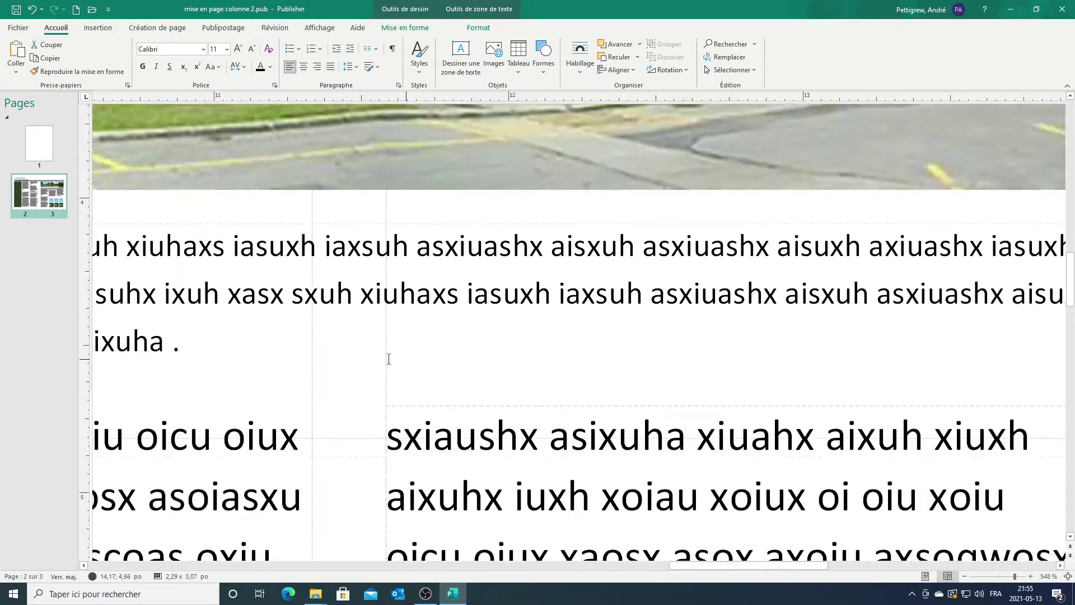
click(268, 406)
shift+click(480, 448)
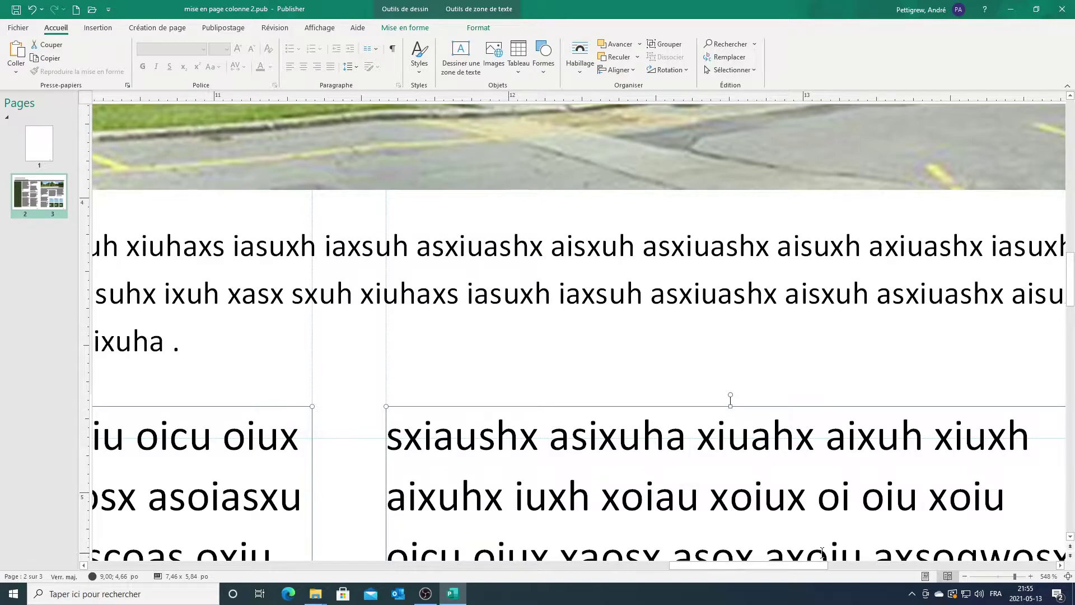
drag(743, 565, 768, 564)
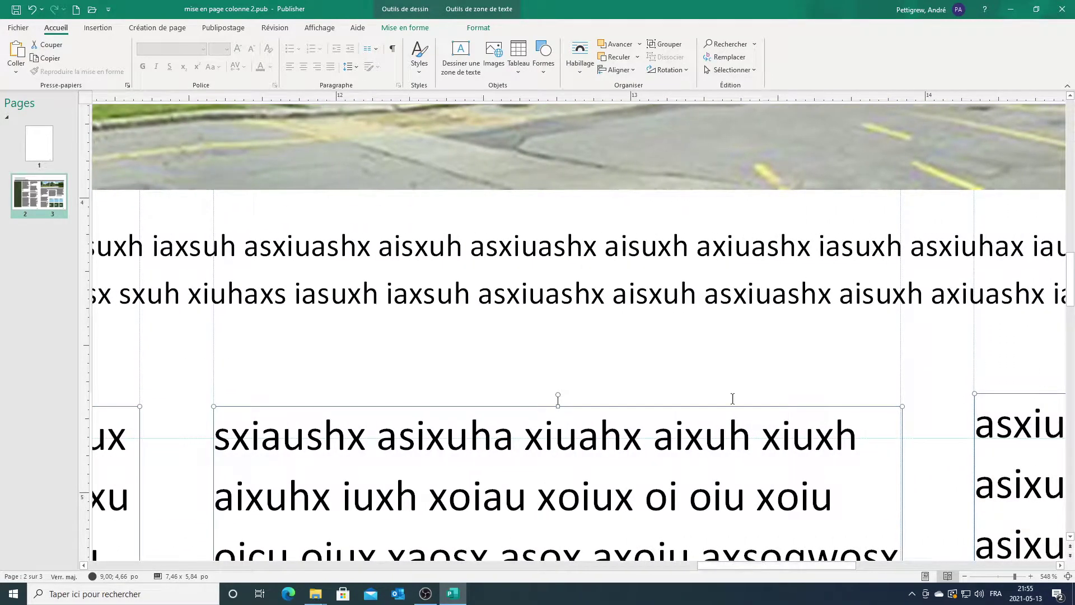
click(619, 70)
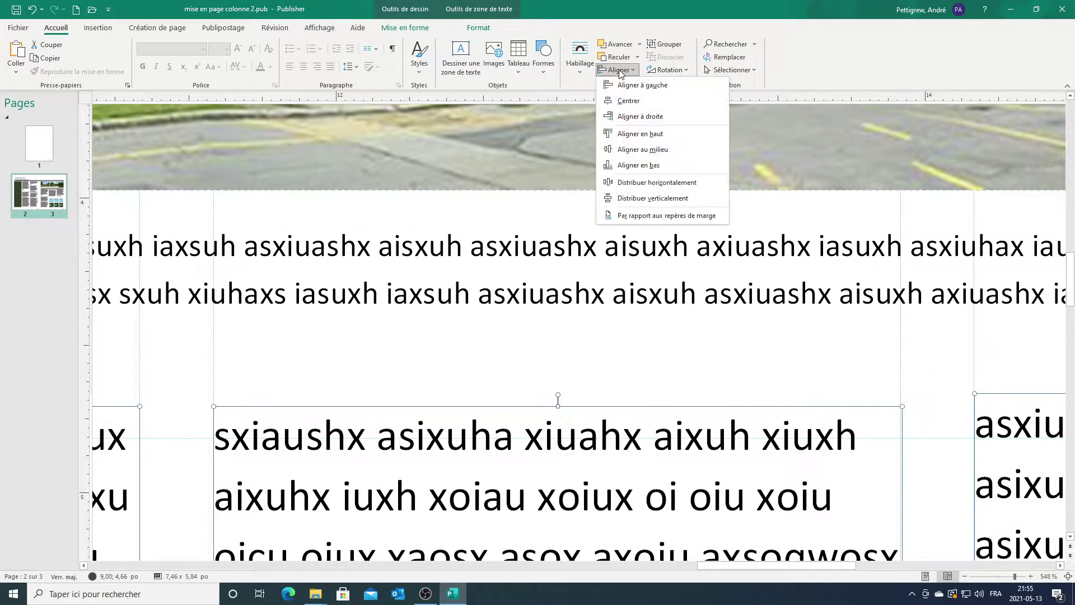
click(640, 134)
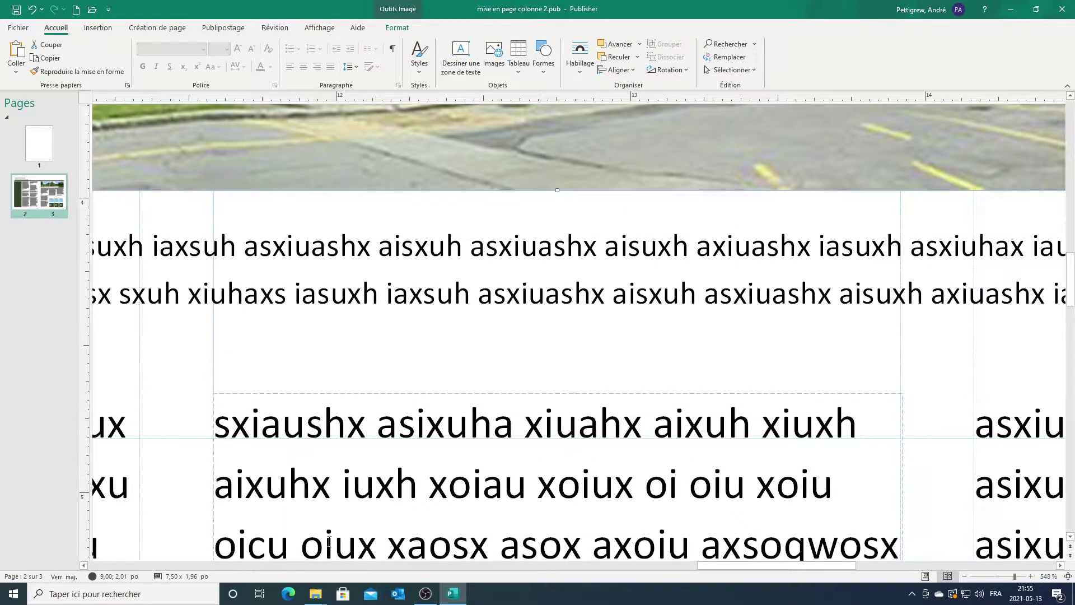
Step: Move page 3's three text columns down together to a vertical position of 4.67 in, setting their first lines on the guide
drag(716, 564, 533, 564)
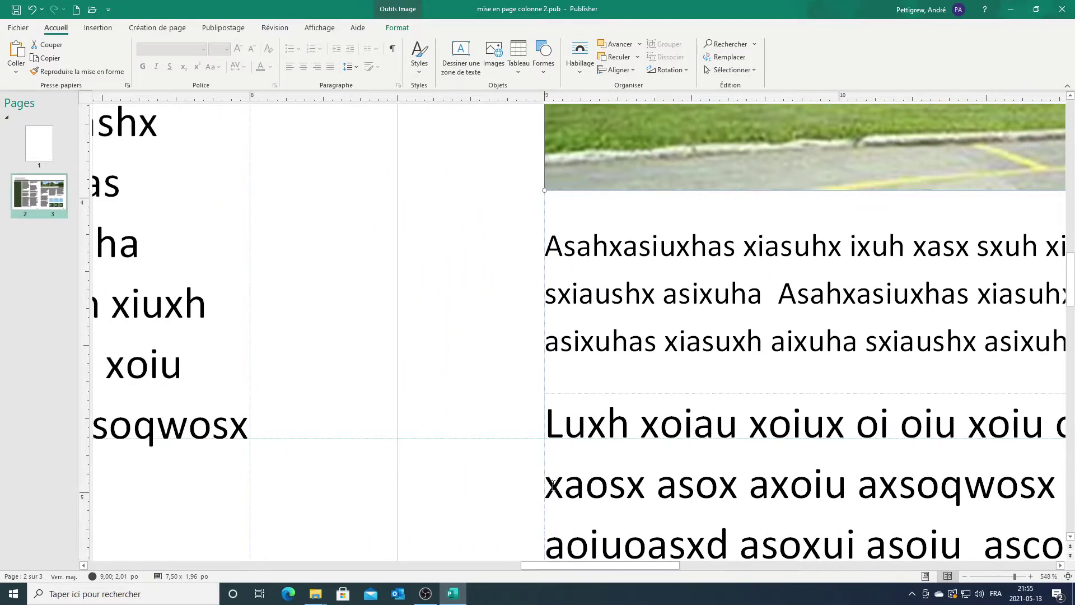
scroll(560, 466, down, 3)
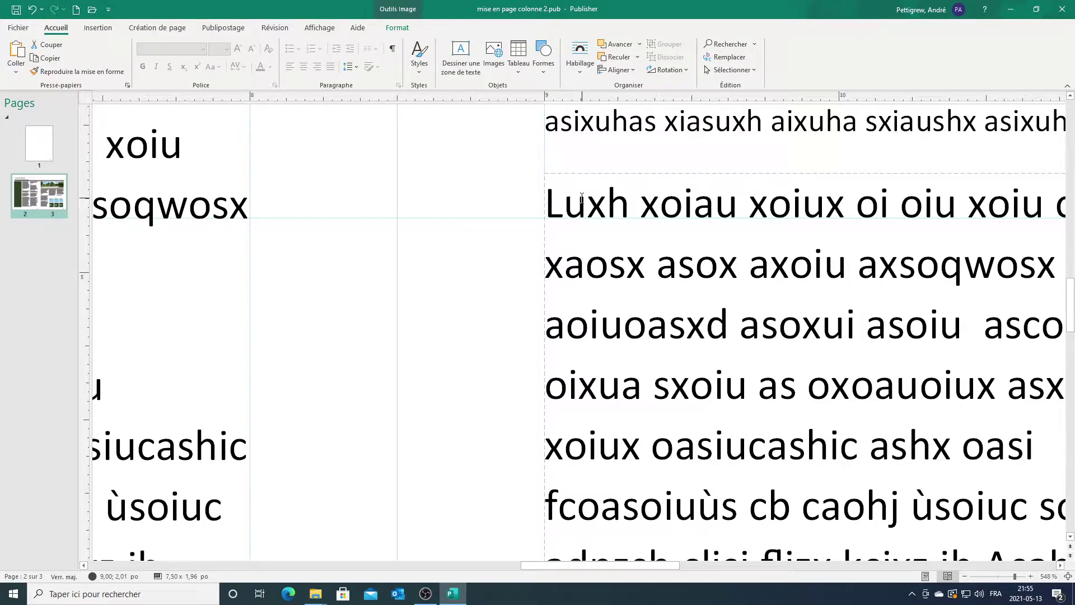
scroll(582, 197, up, 1)
click(581, 207)
scroll(895, 280, right, 5)
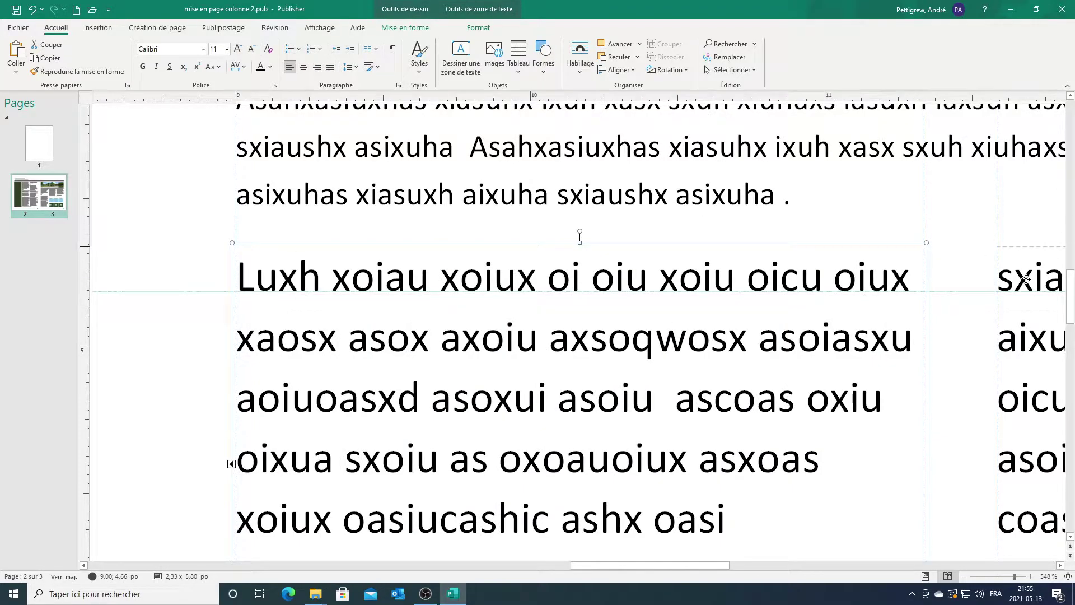
shift+click(1055, 244)
scroll(938, 426, up, 4)
scroll(938, 425, down, 4)
drag(721, 566, 818, 565)
shift+click(882, 318)
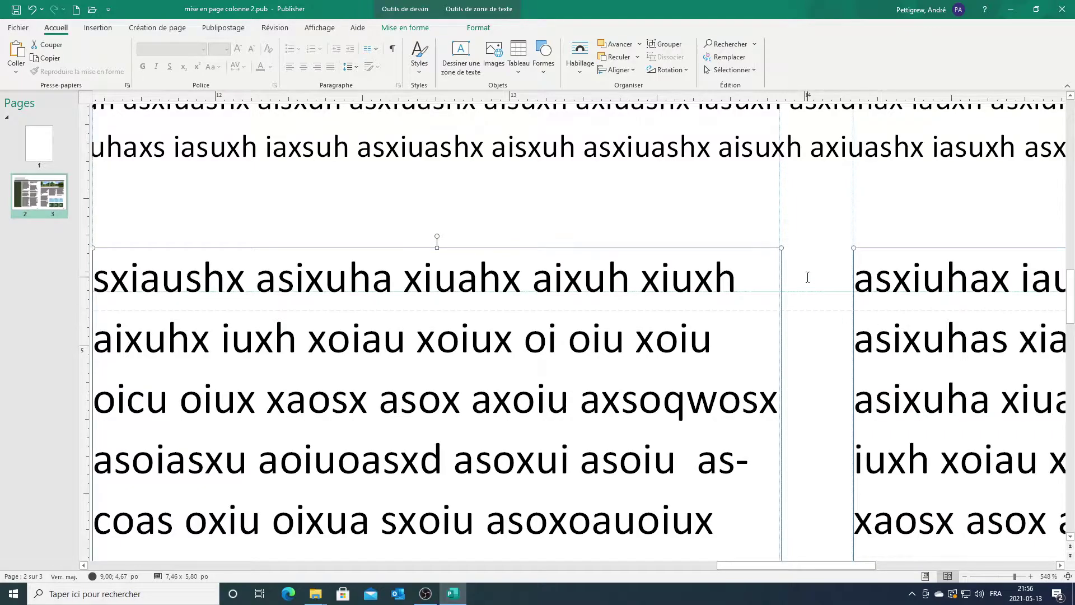
key(shift+Tab)
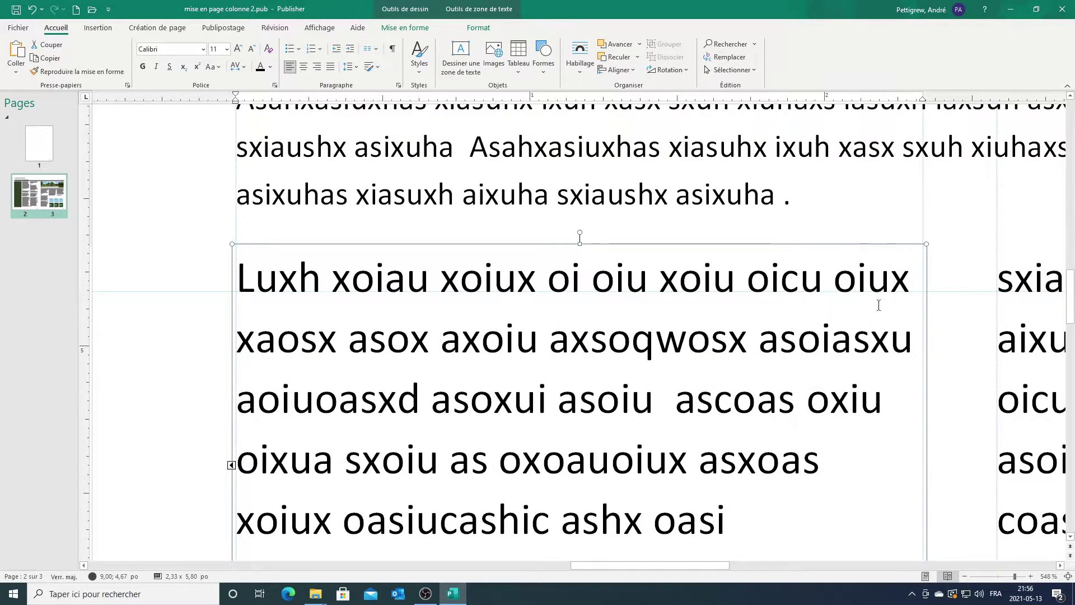
click(881, 244)
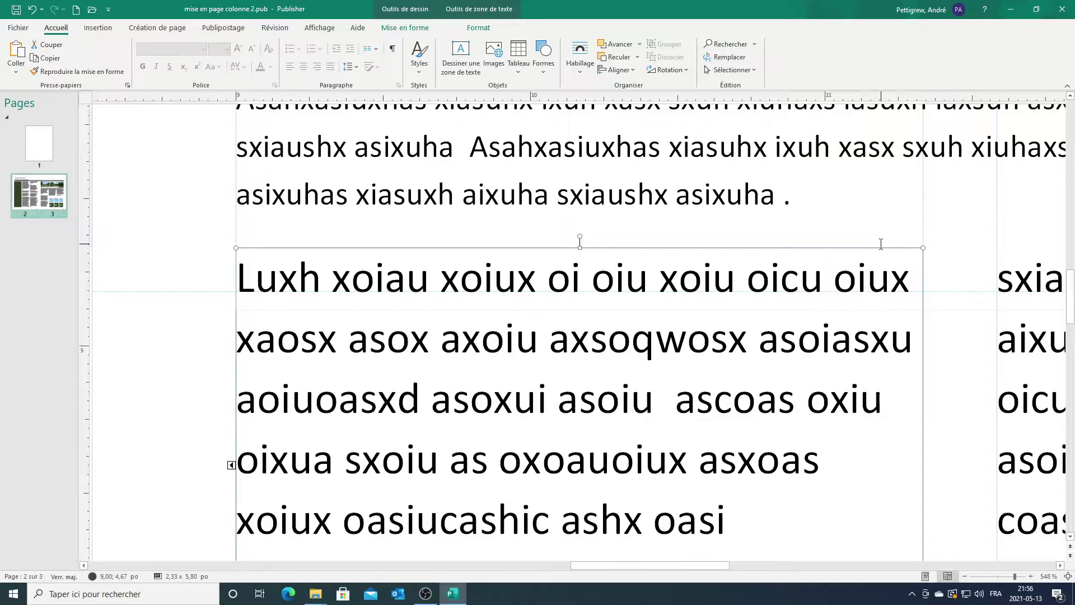
click(221, 341)
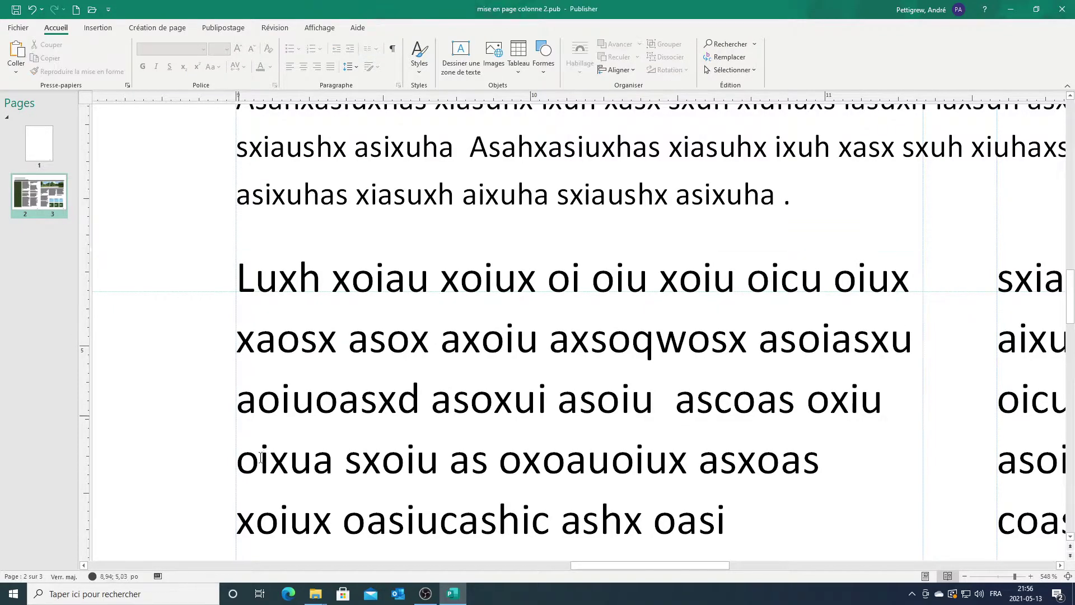
scroll(591, 565, left, 3)
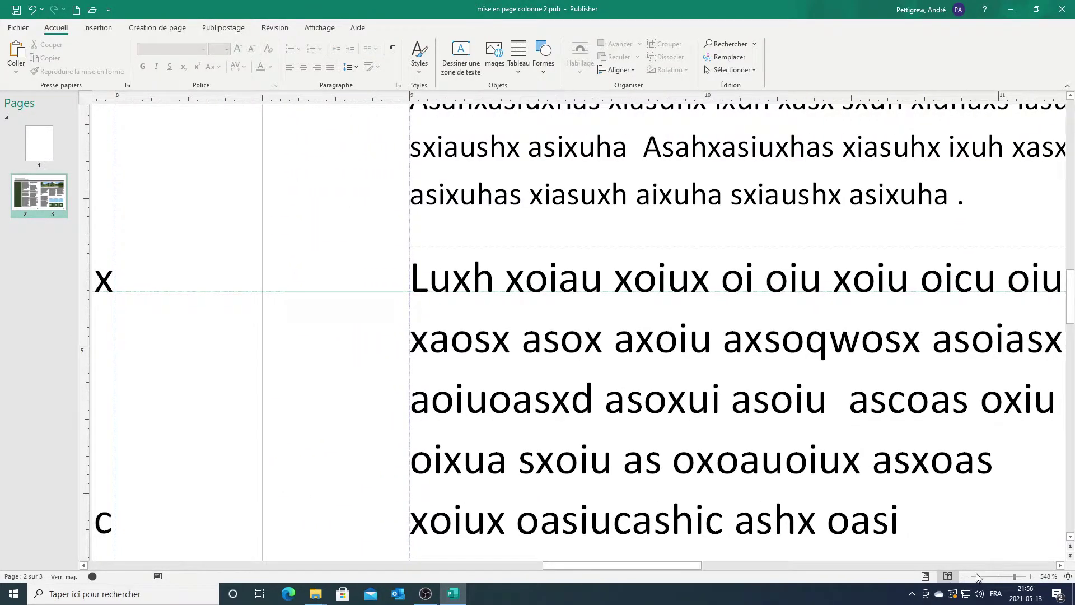
Step: Remove the duplicate horizontal guide near the last text line at the foot of the spread
click(992, 578)
scroll(560, 510, down, 3)
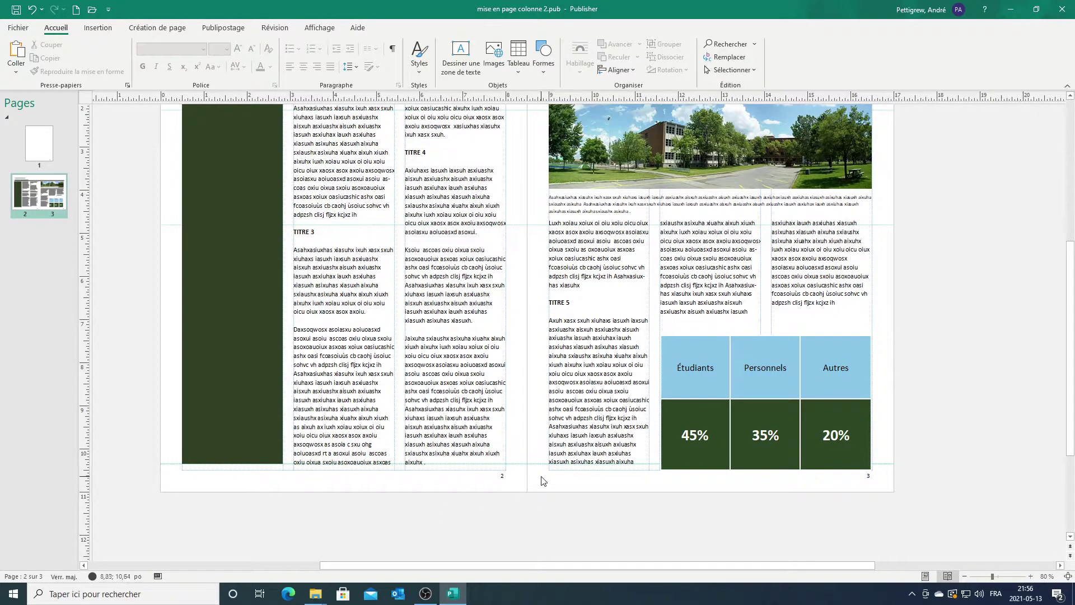
drag(995, 578, 998, 579)
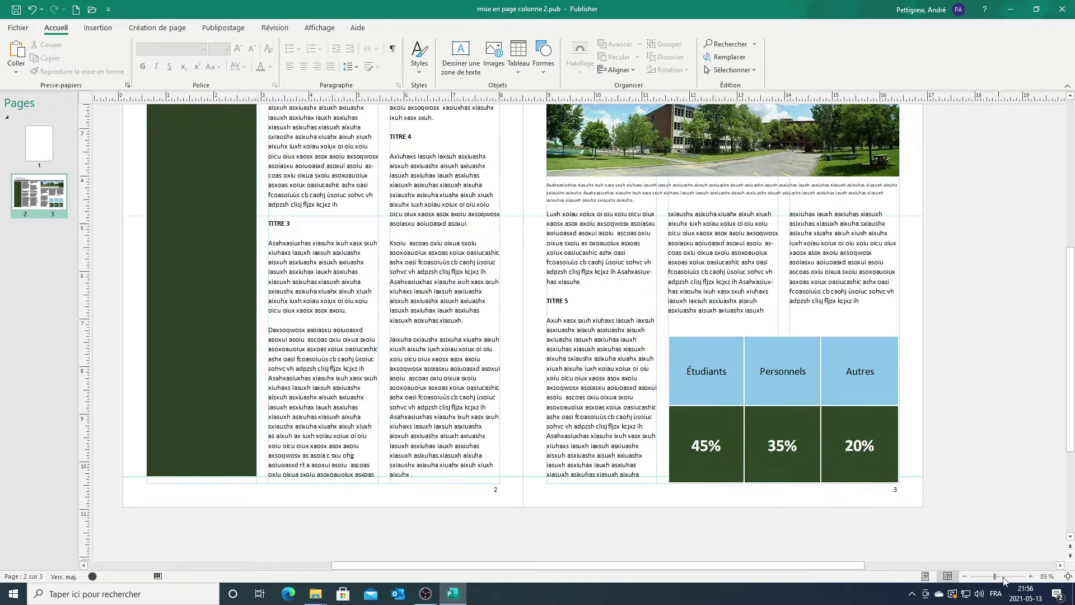
scroll(559, 519, down, 1)
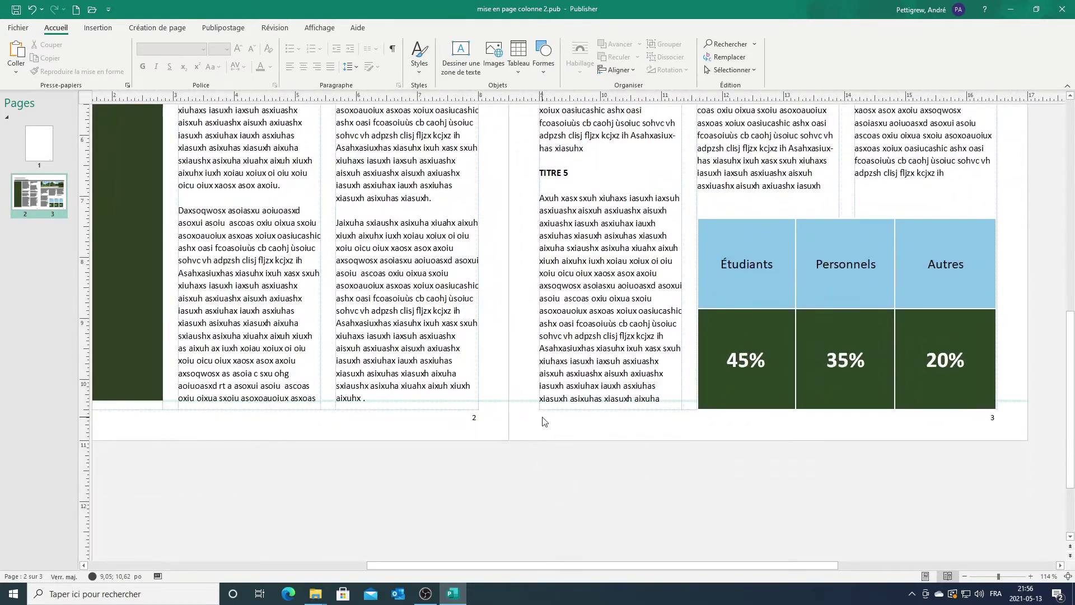
drag(1001, 579, 1010, 578)
scroll(706, 491, down, 2)
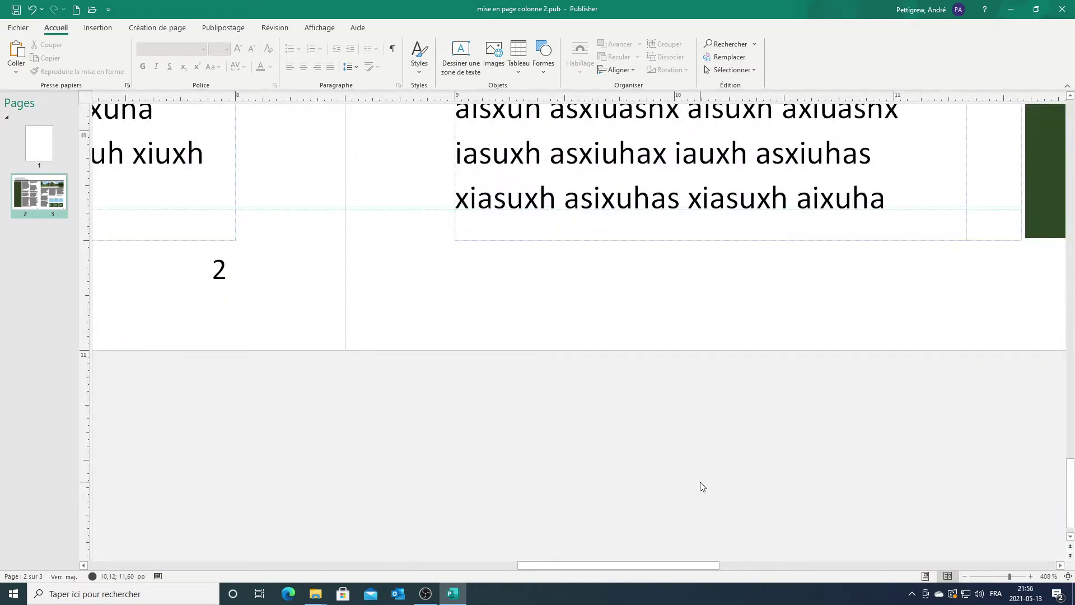
drag(397, 207, 379, 478)
key(Escape)
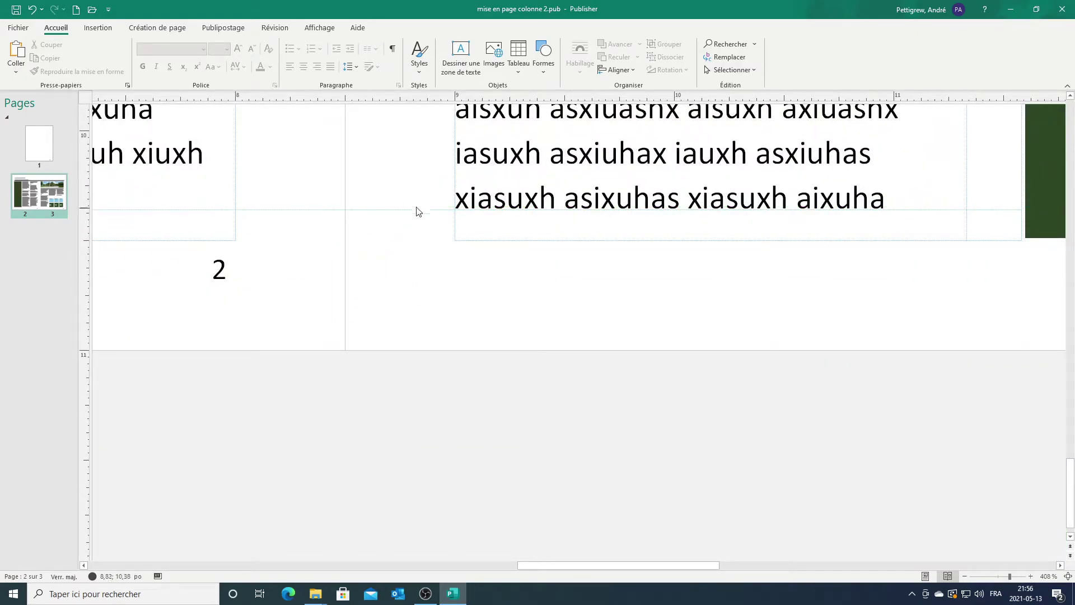
Step: Fine-tune the remaining bottom guide slightly upward against the last text lines of pages 2 and 3
scroll(416, 241, up, 3)
drag(549, 567, 476, 567)
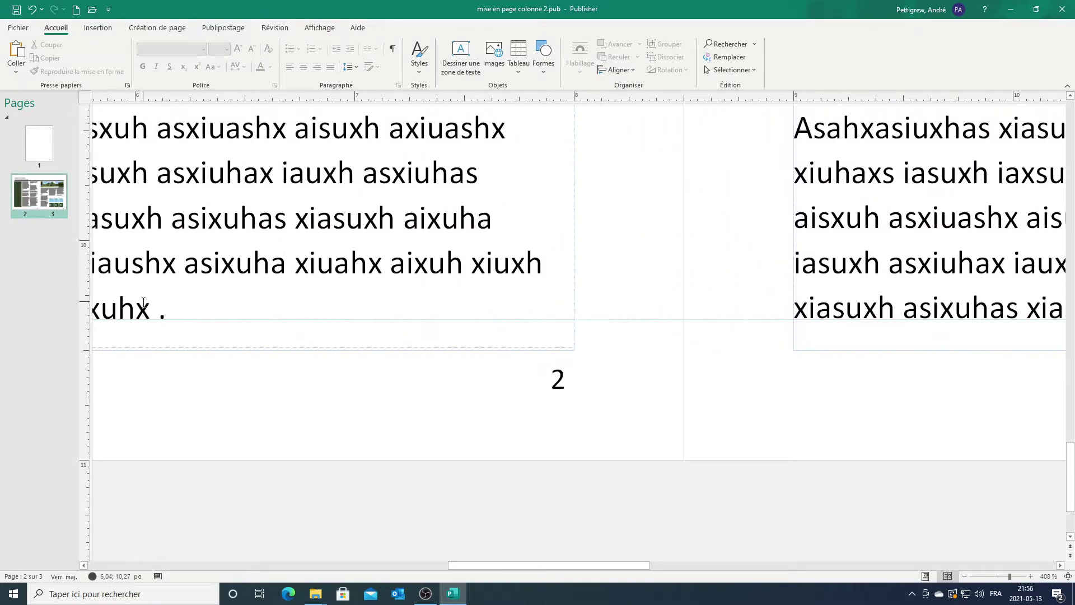
drag(769, 319, 763, 319)
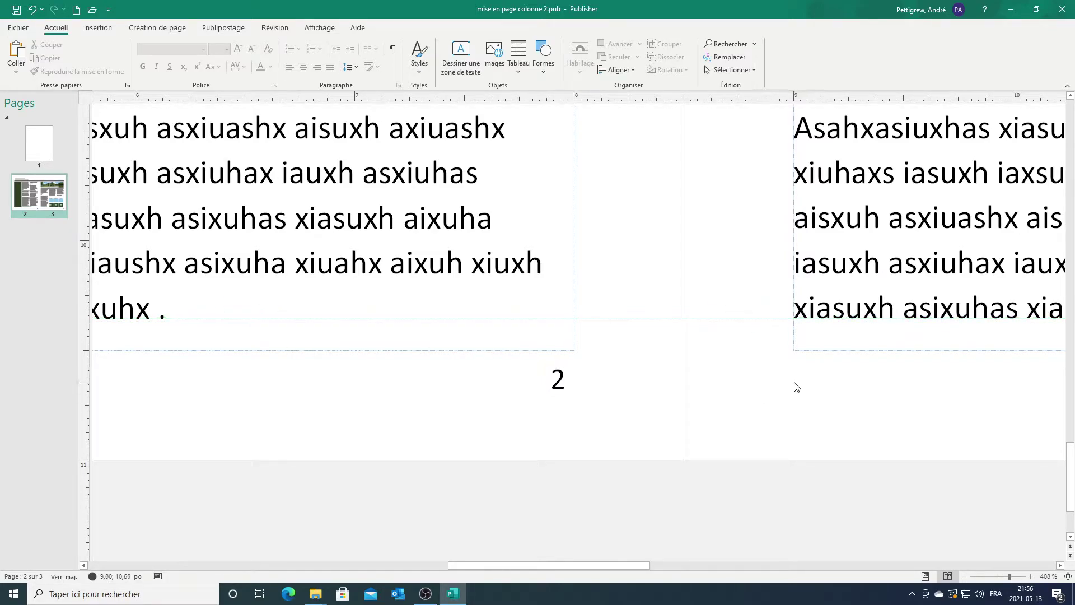
Step: Review the column alignment across the whole two-page spread, including the first text column on page 2
scroll(727, 387, up, 10)
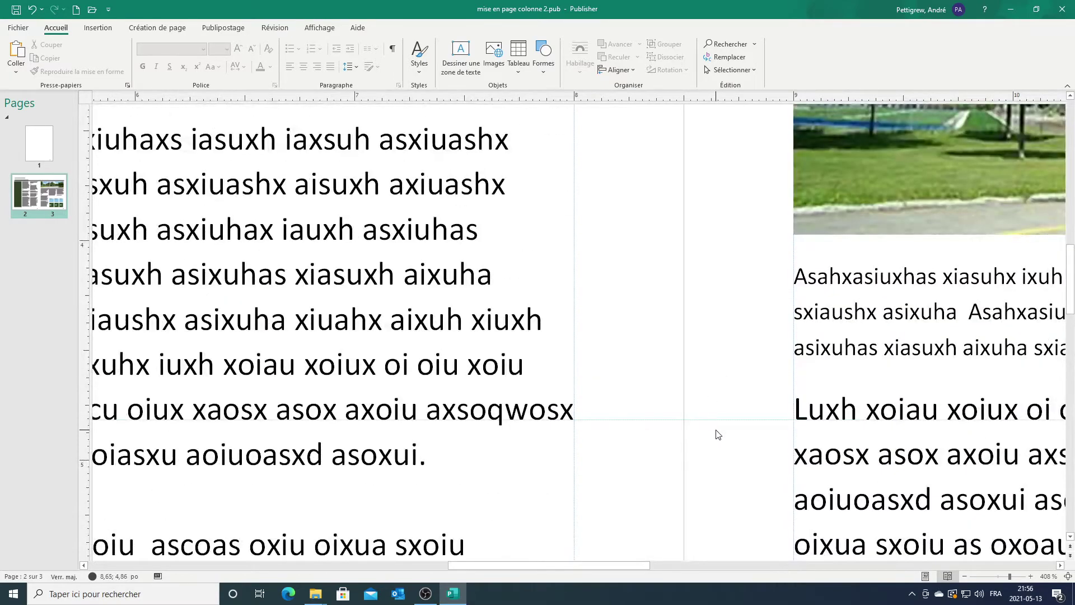
click(988, 579)
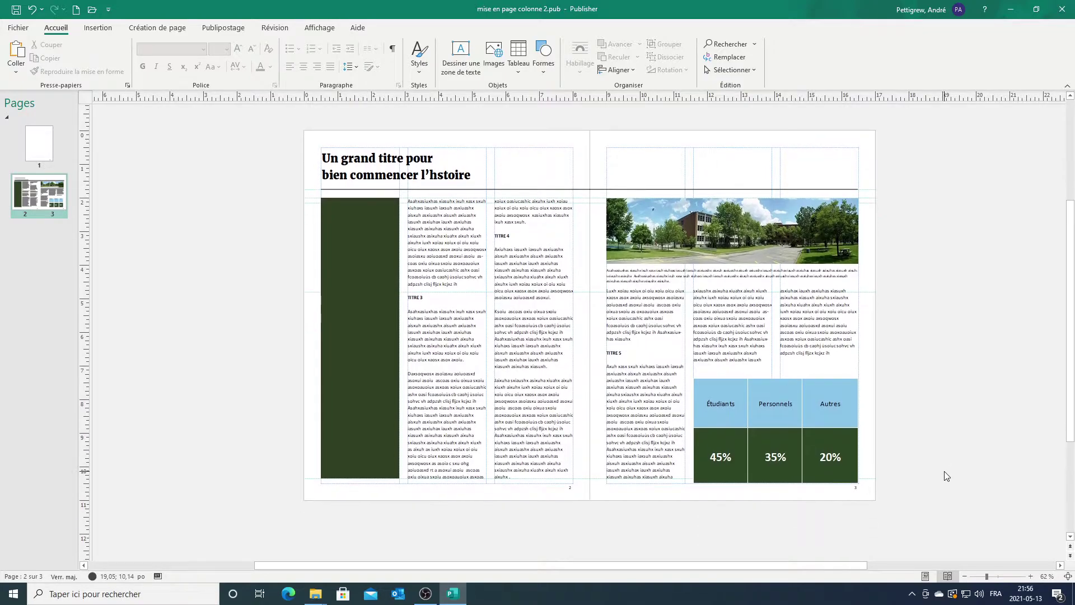
click(432, 222)
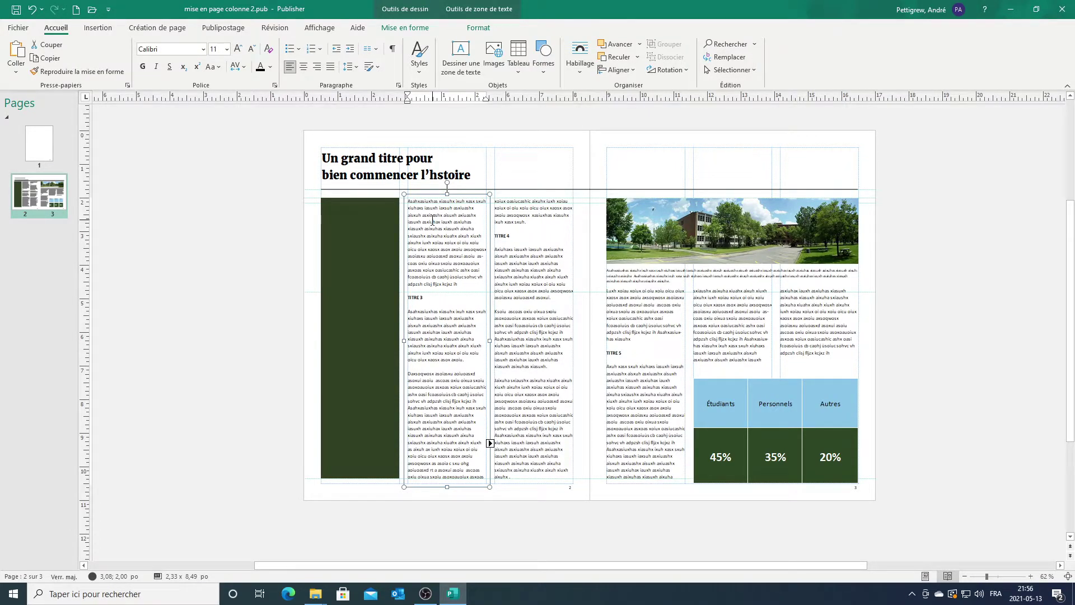
click(218, 284)
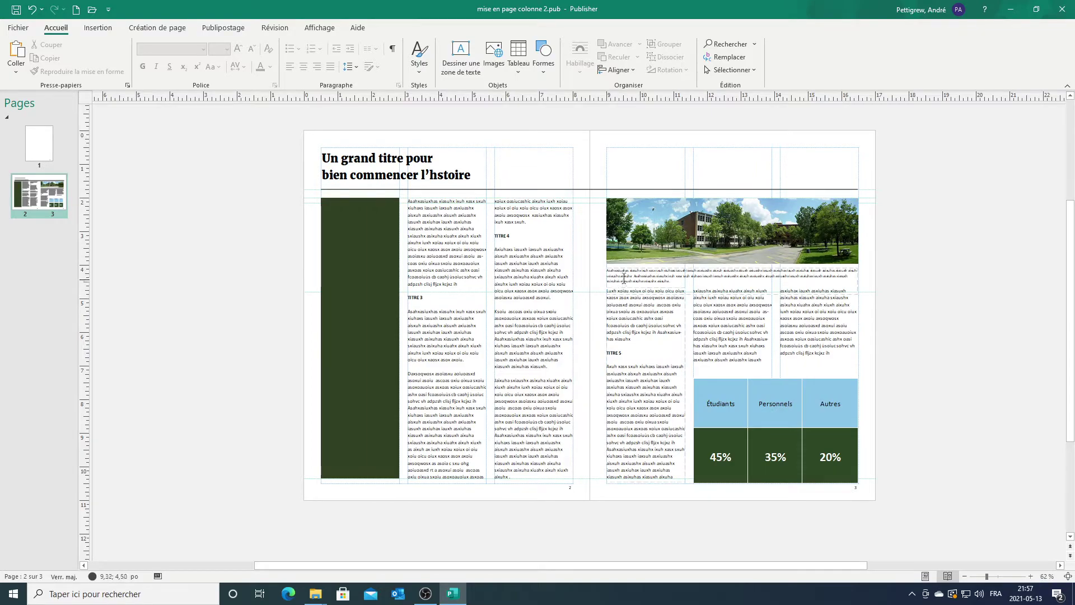
Step: Hide the layout guides to show the clean spread, and close the publication
click(318, 28)
click(132, 56)
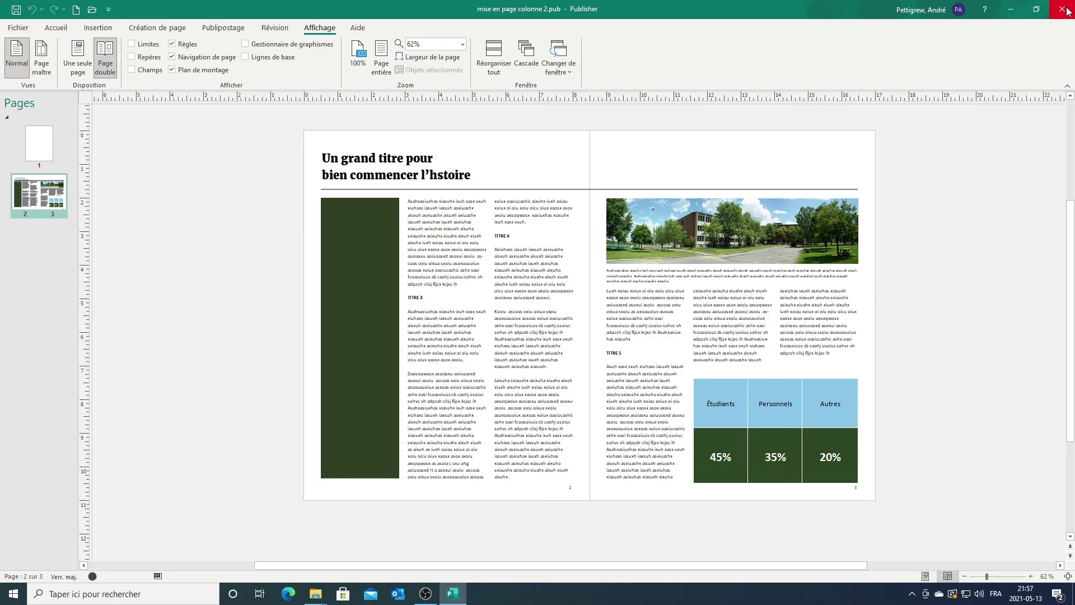
click(1066, 11)
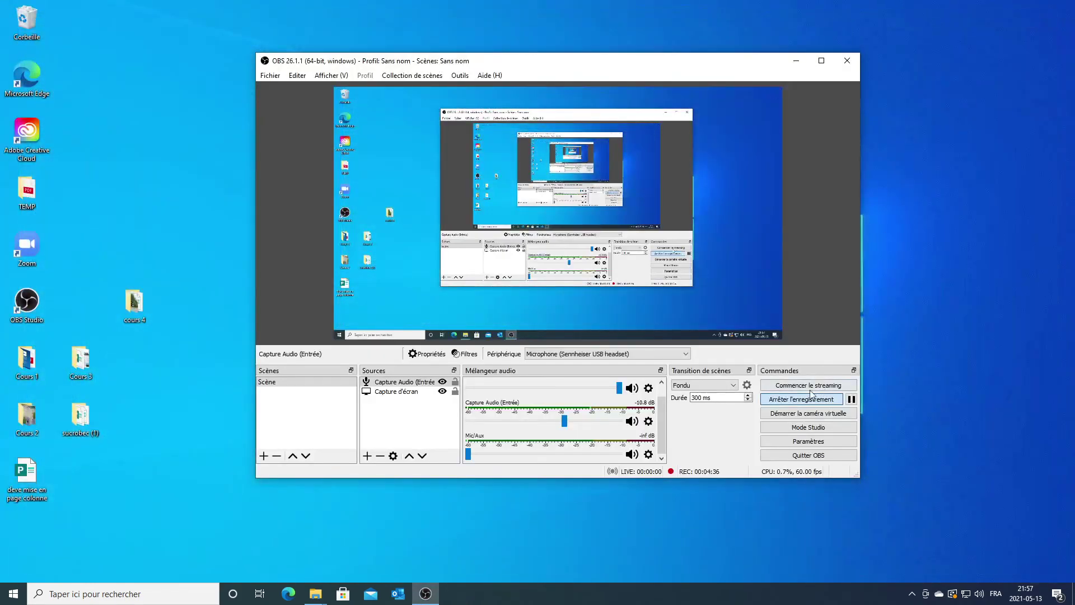